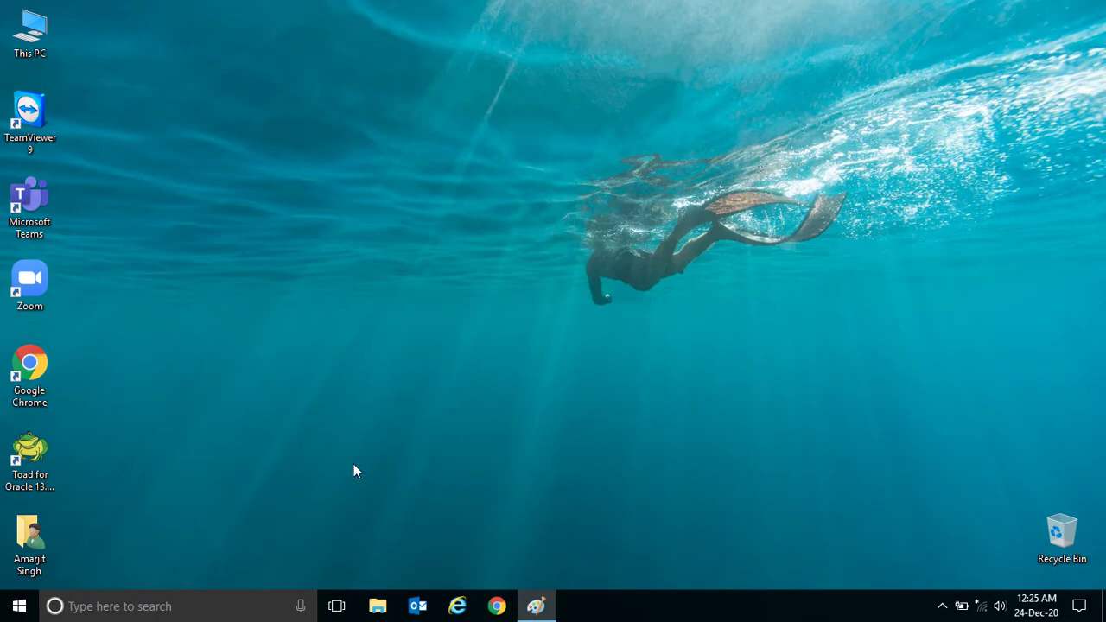
Step: Launch Excel 2013 from the Start menu's Microsoft Office 2013 folder
click(19, 606)
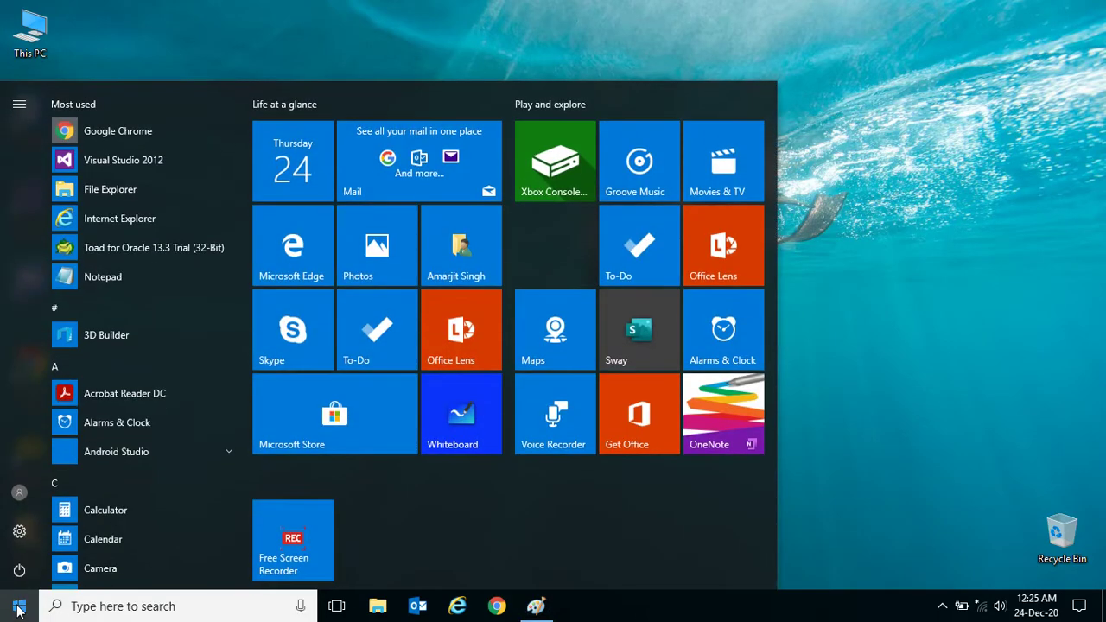
drag(245, 173, 246, 345)
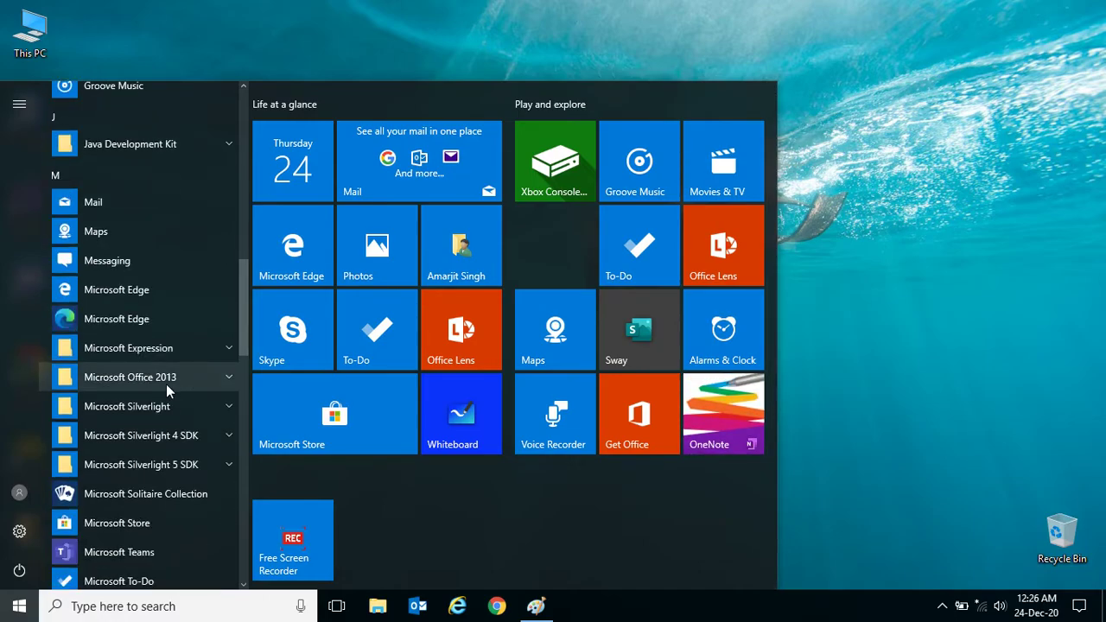
click(166, 384)
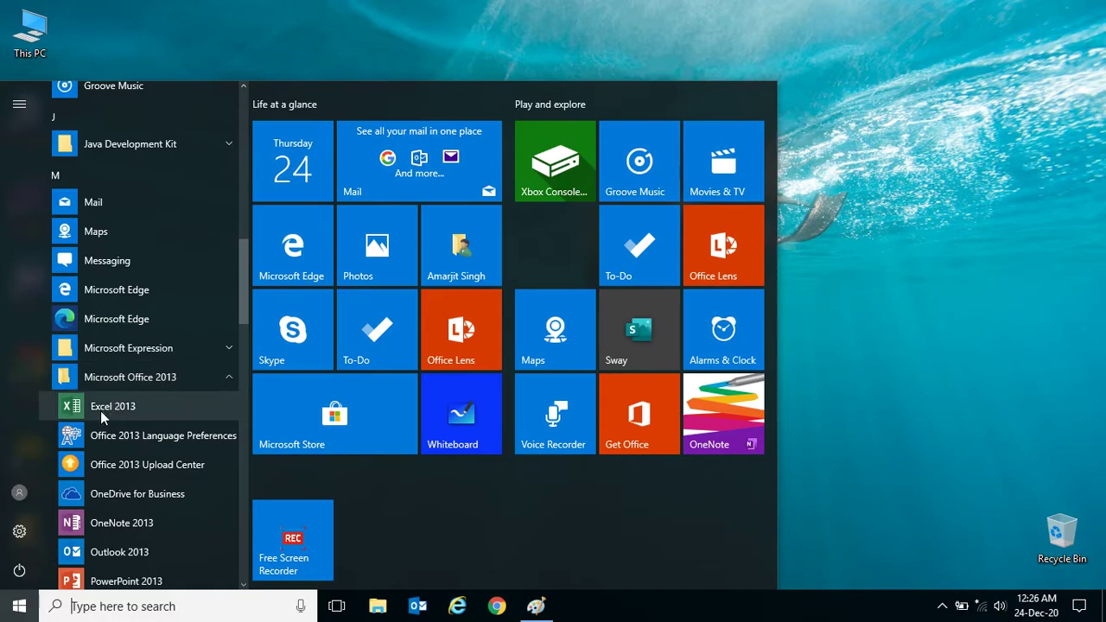
click(100, 410)
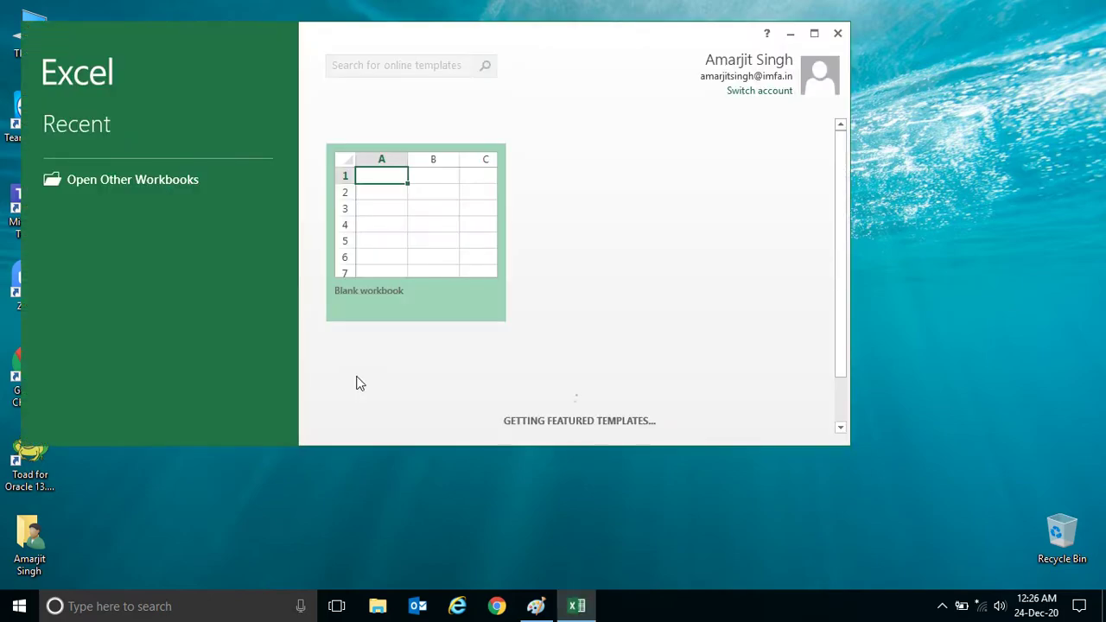
Step: Maximize the Excel start window and create the blank workbook Book1
click(814, 33)
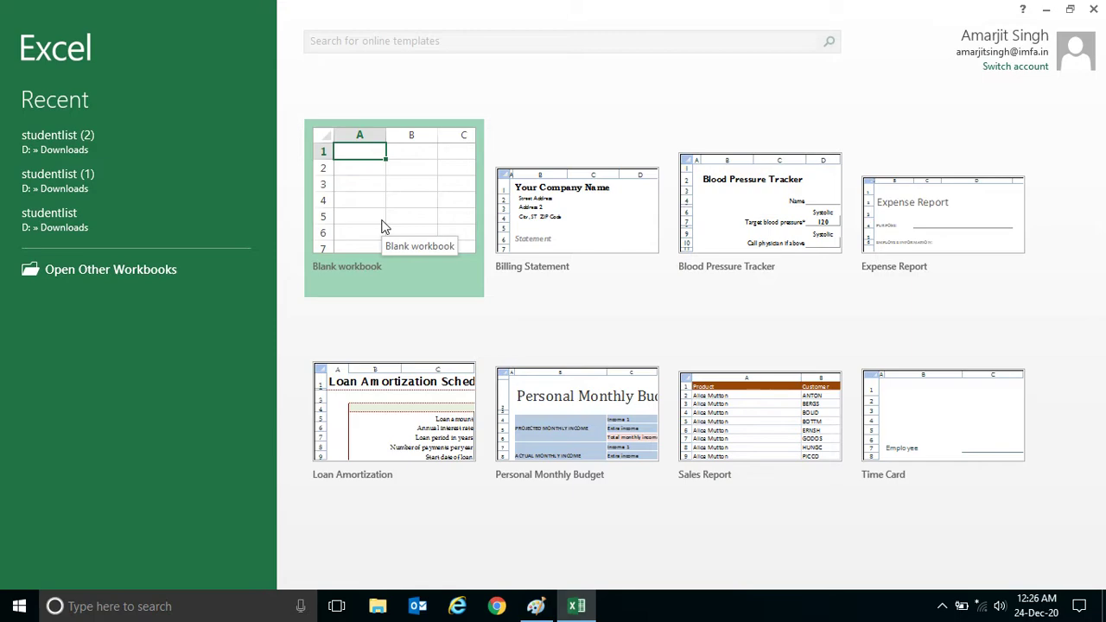
click(385, 226)
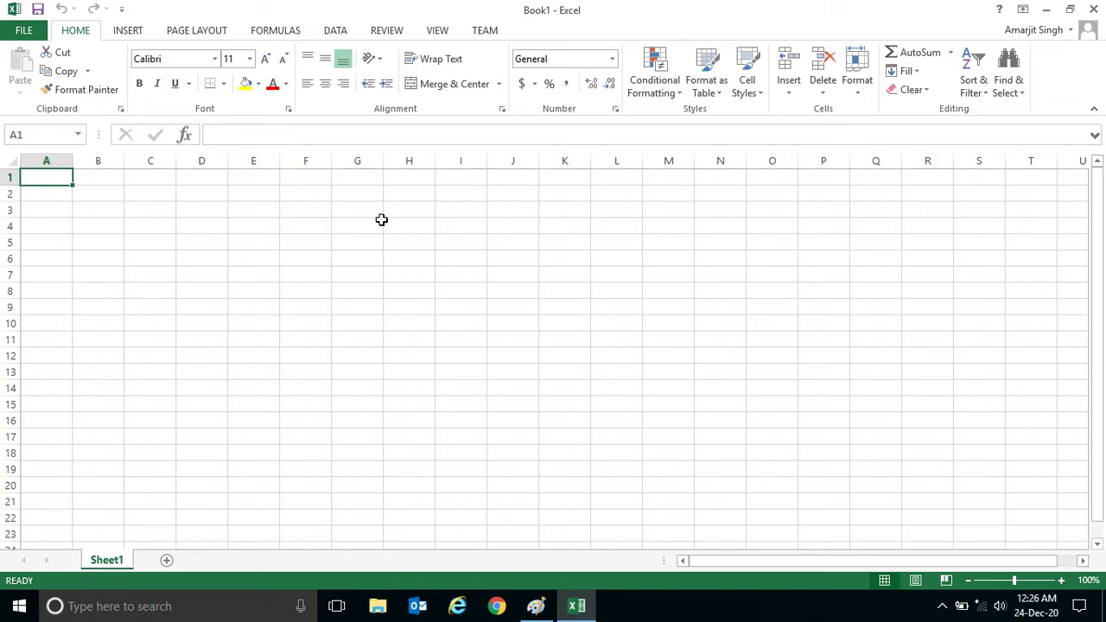
Step: Close Excel and expand the Microsoft Office 2013 folder in the Start menu
click(1094, 9)
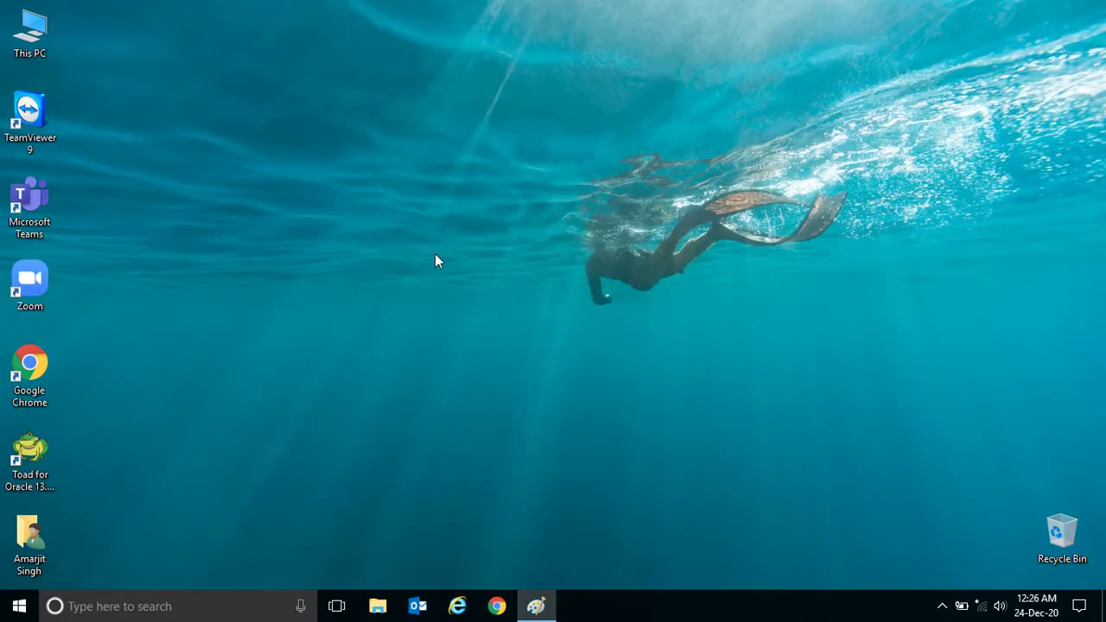
key(super)
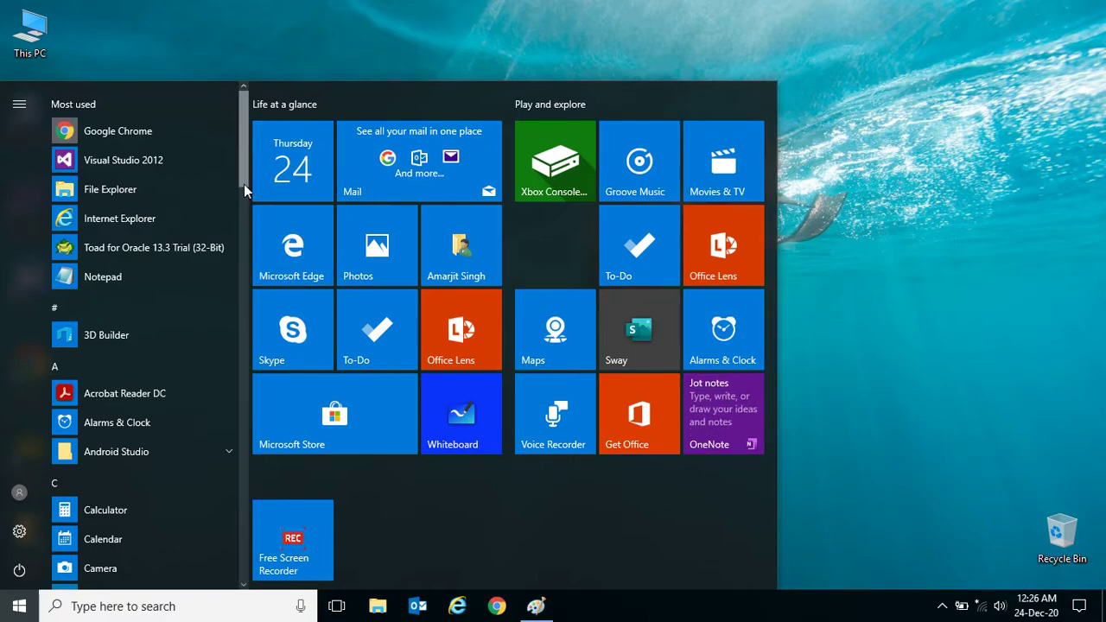
scroll(232, 360, down, 5)
drag(240, 235, 240, 342)
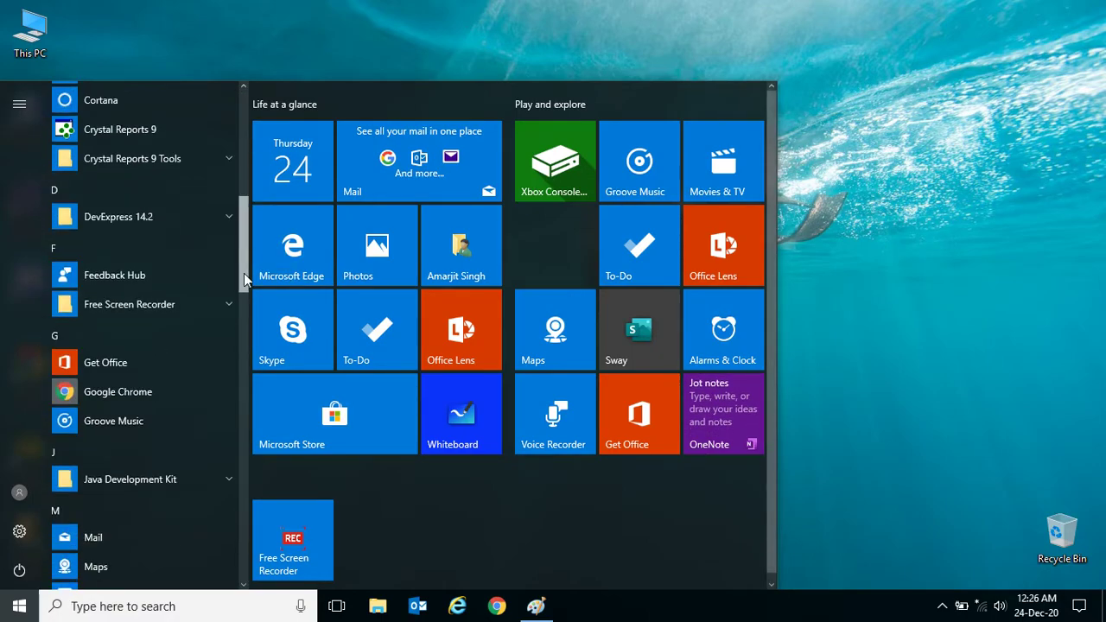
scroll(240, 341, down, 1)
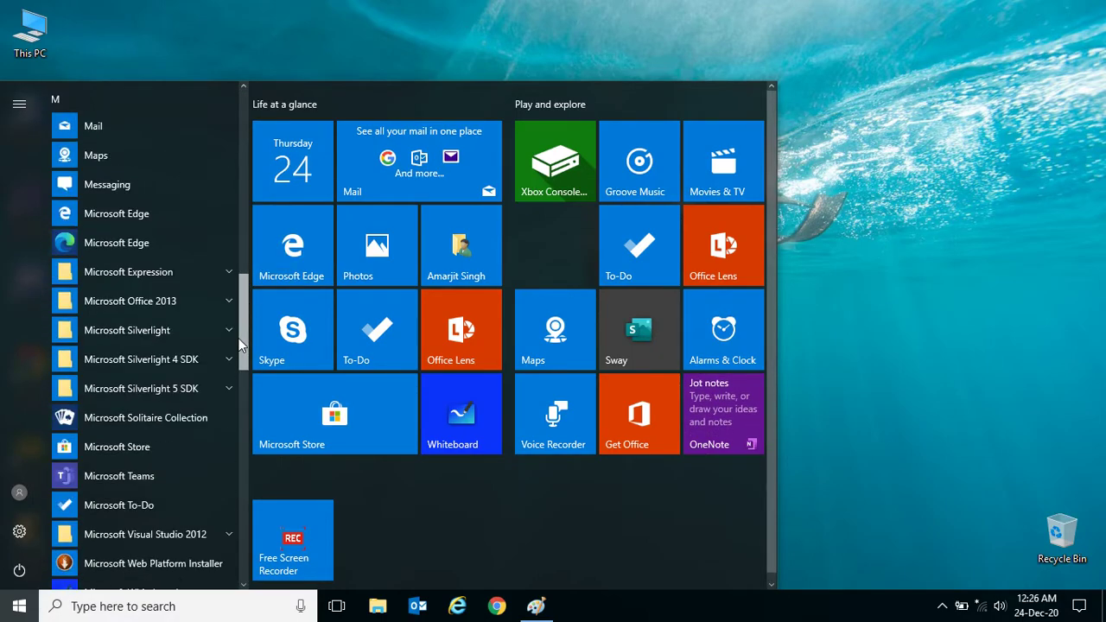
click(156, 306)
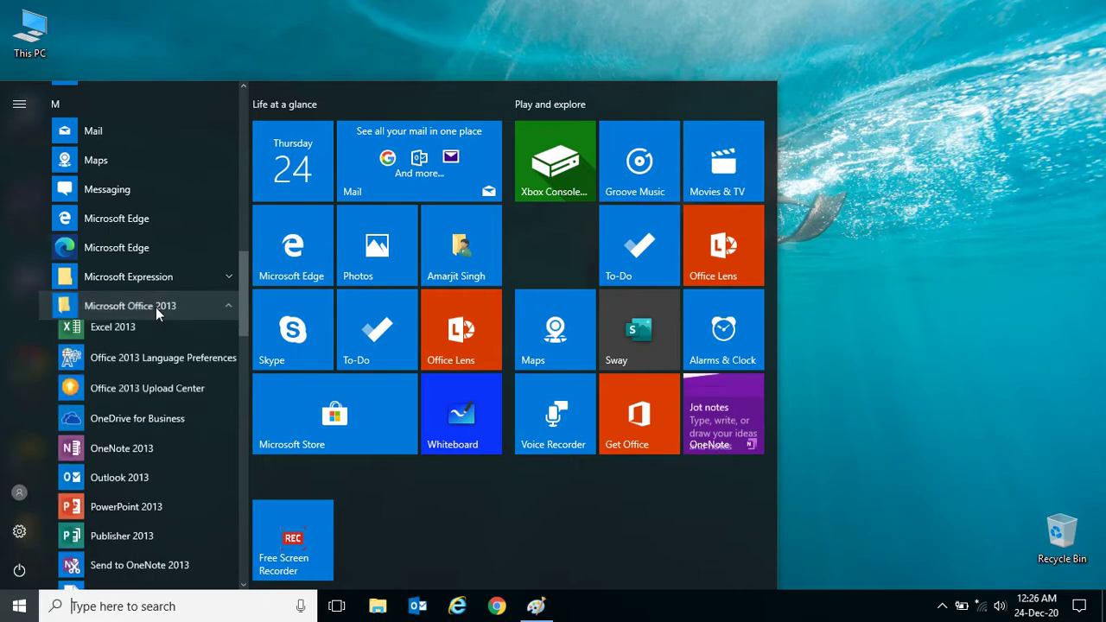
Step: Launch Excel 2013, create a blank workbook, and close Excel again
click(118, 334)
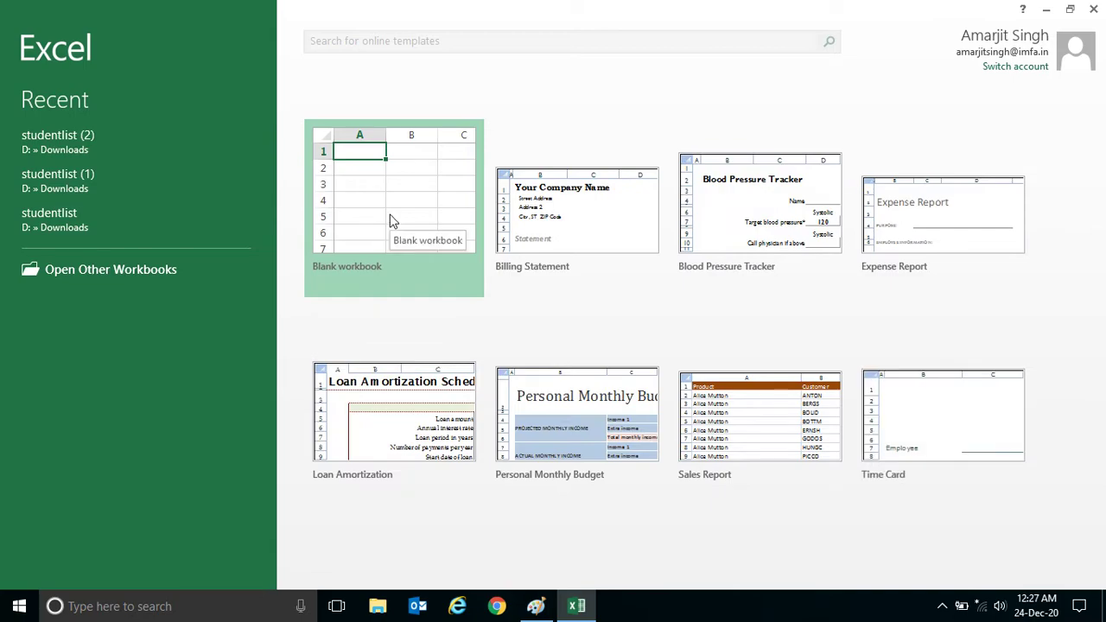
click(390, 221)
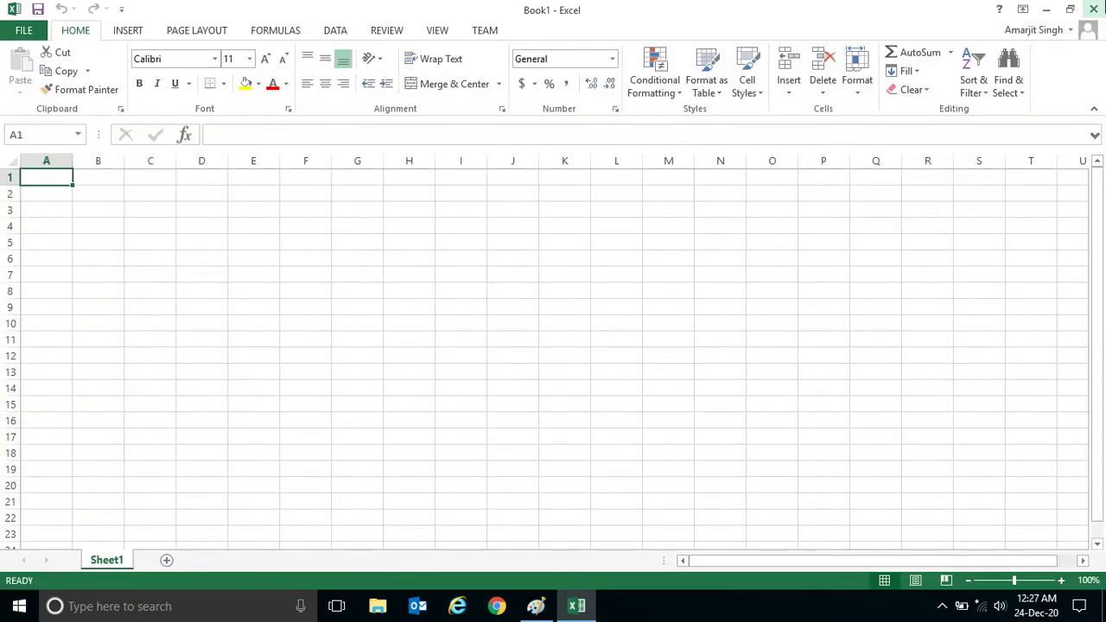
click(1102, 7)
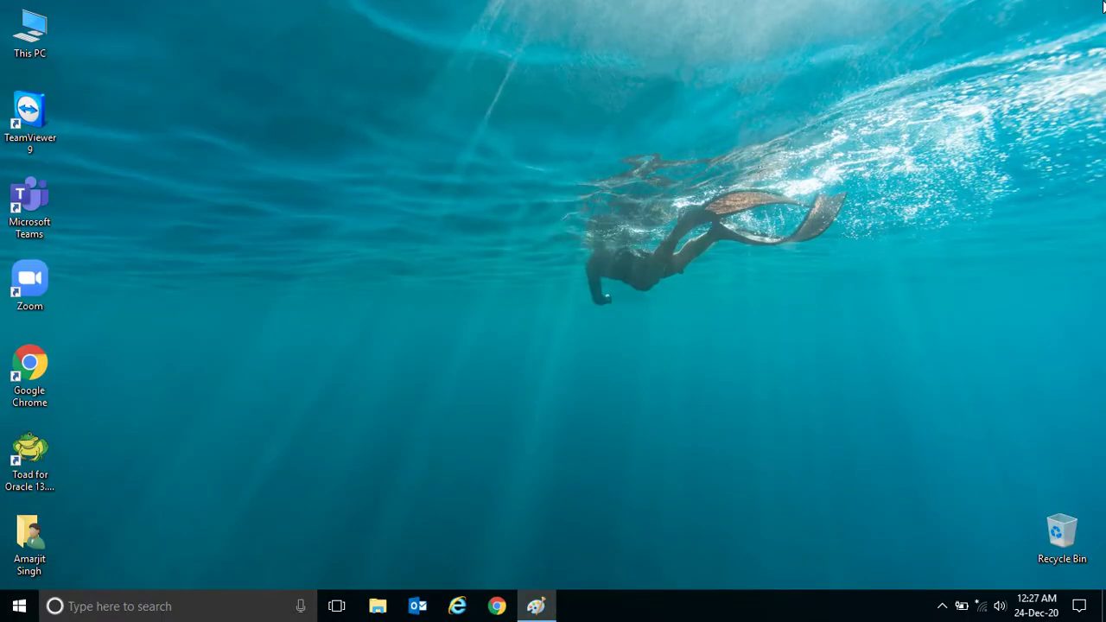
Step: Launch Excel 2013 by searching 'excel' from the taskbar, open a blank workbook, then close it
click(143, 609)
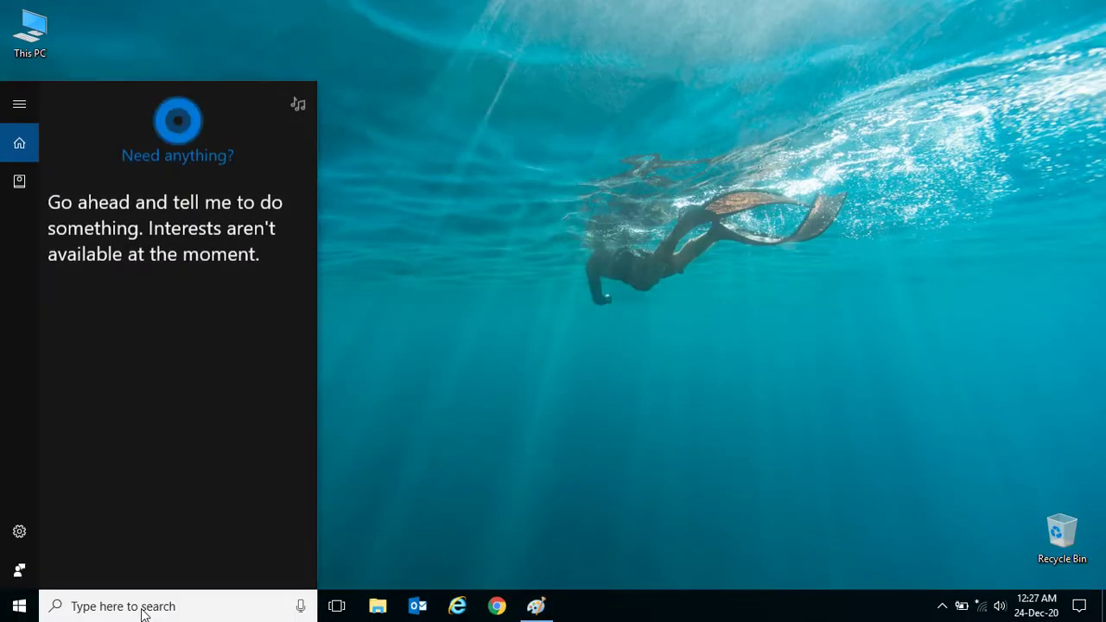
text(exce)
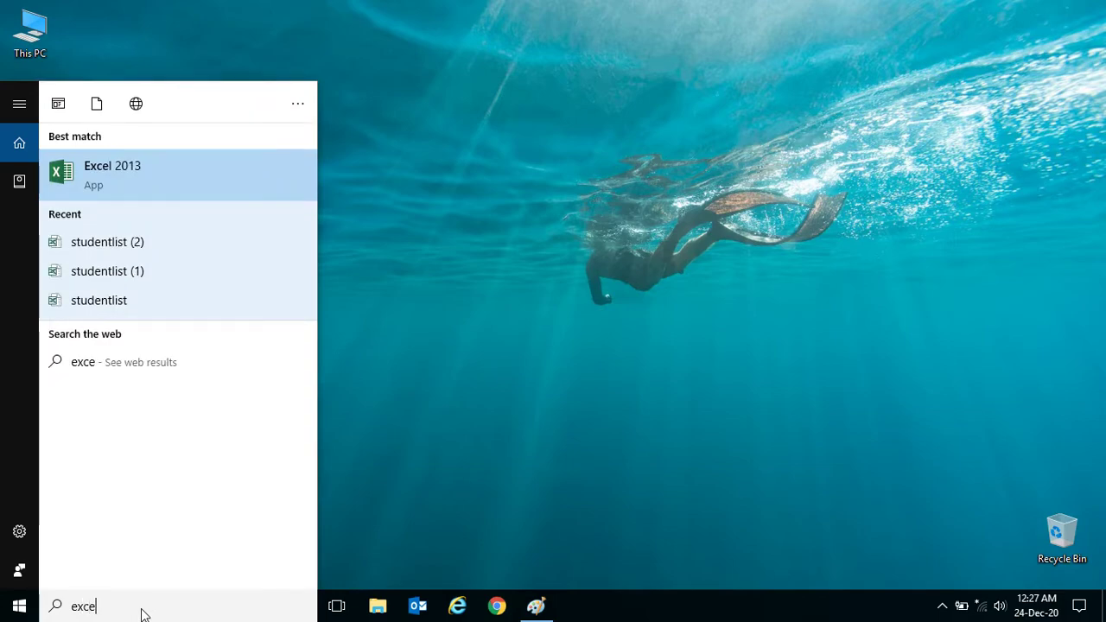
text(l)
click(144, 609)
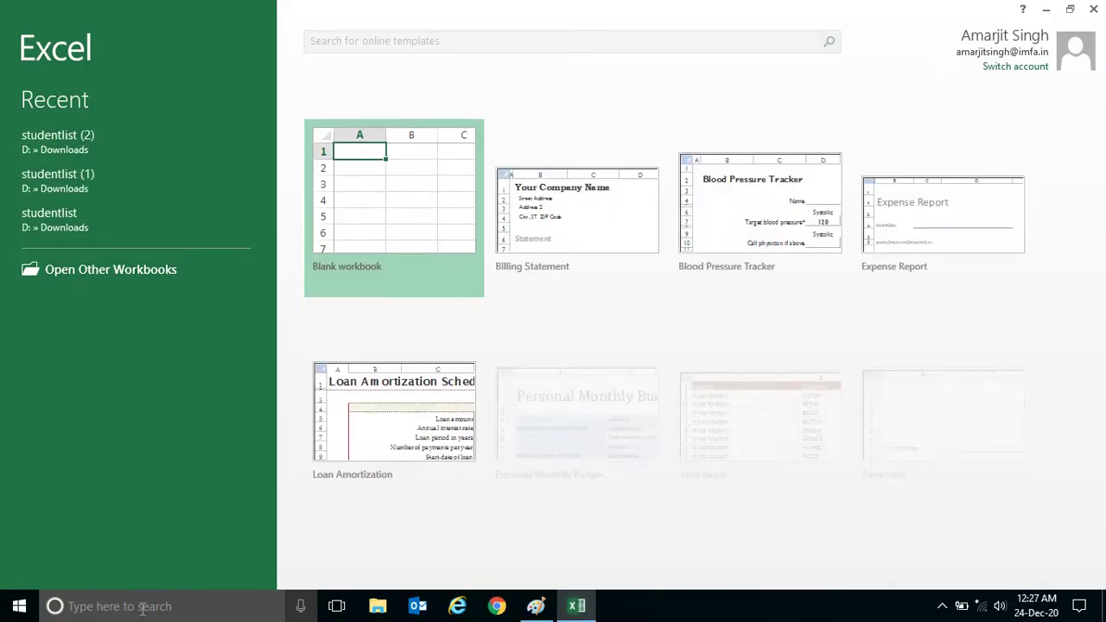
click(409, 246)
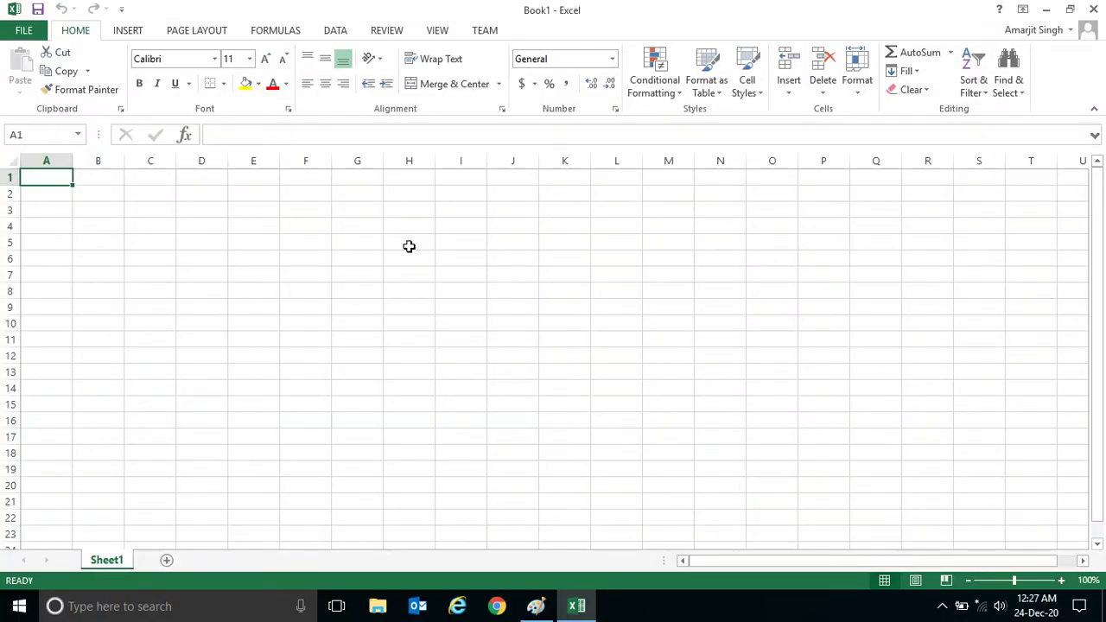
click(1090, 8)
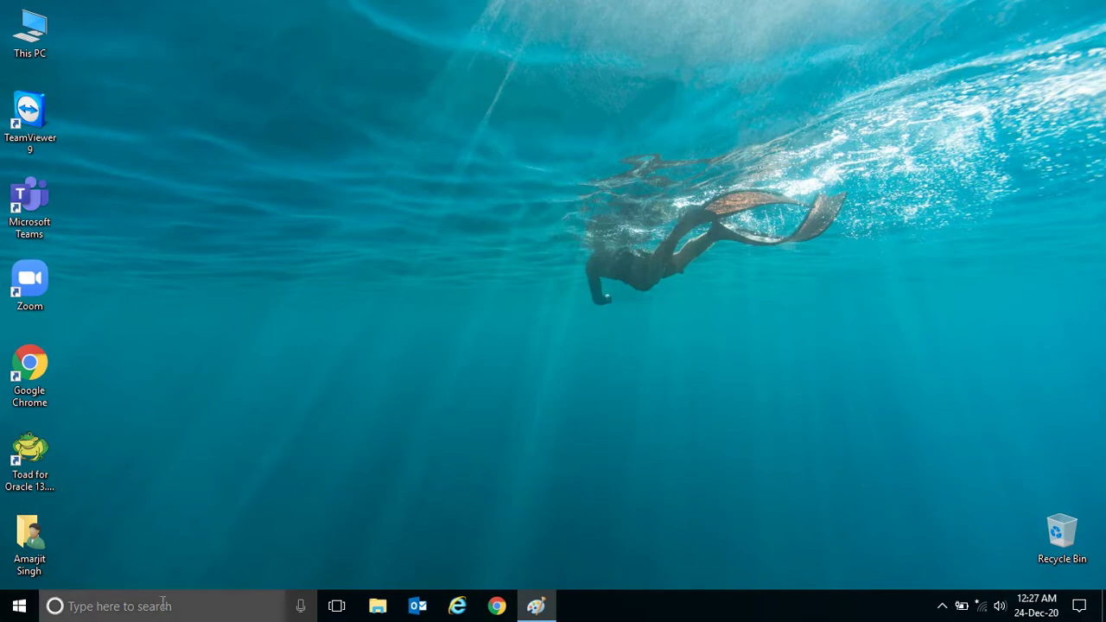
Step: Search 'excel' again, launch the best match, open a blank workbook, and close Excel
click(163, 604)
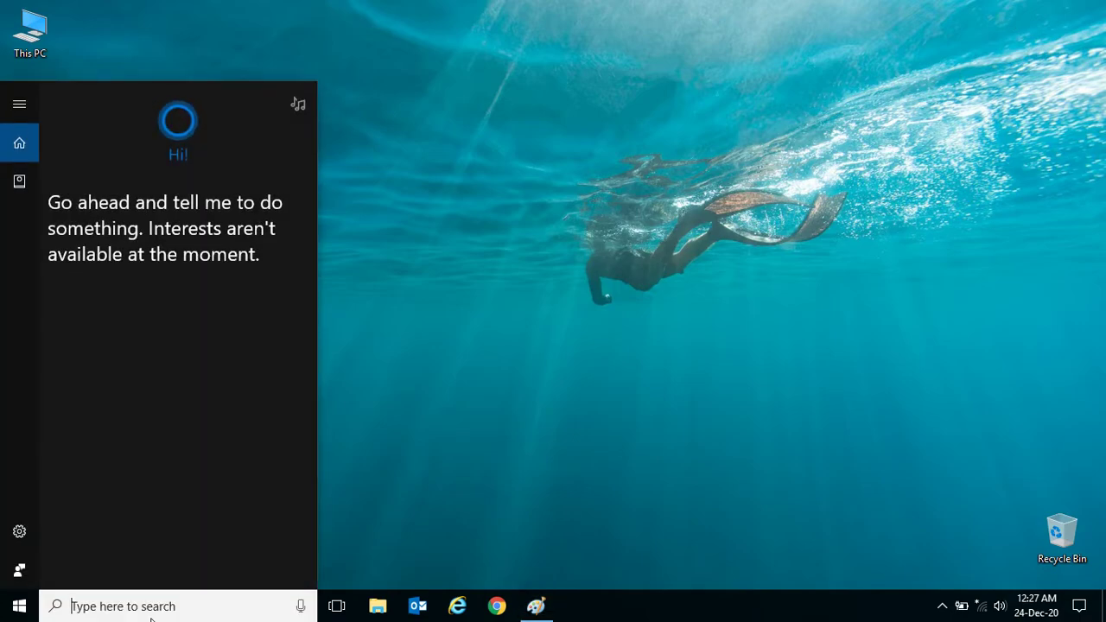
text(e)
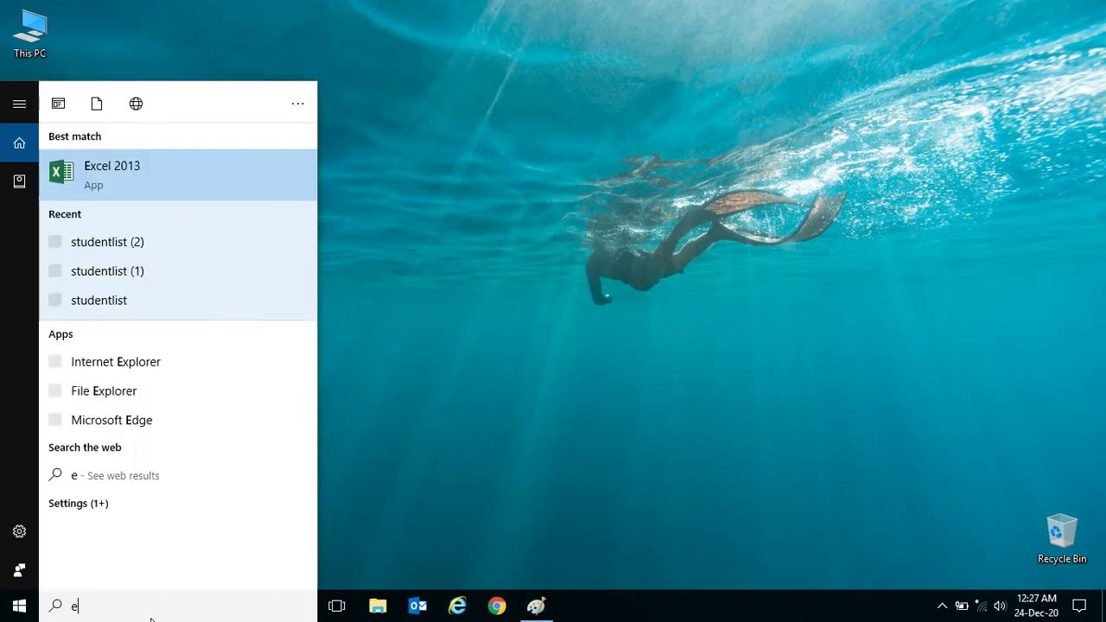
text(xcel)
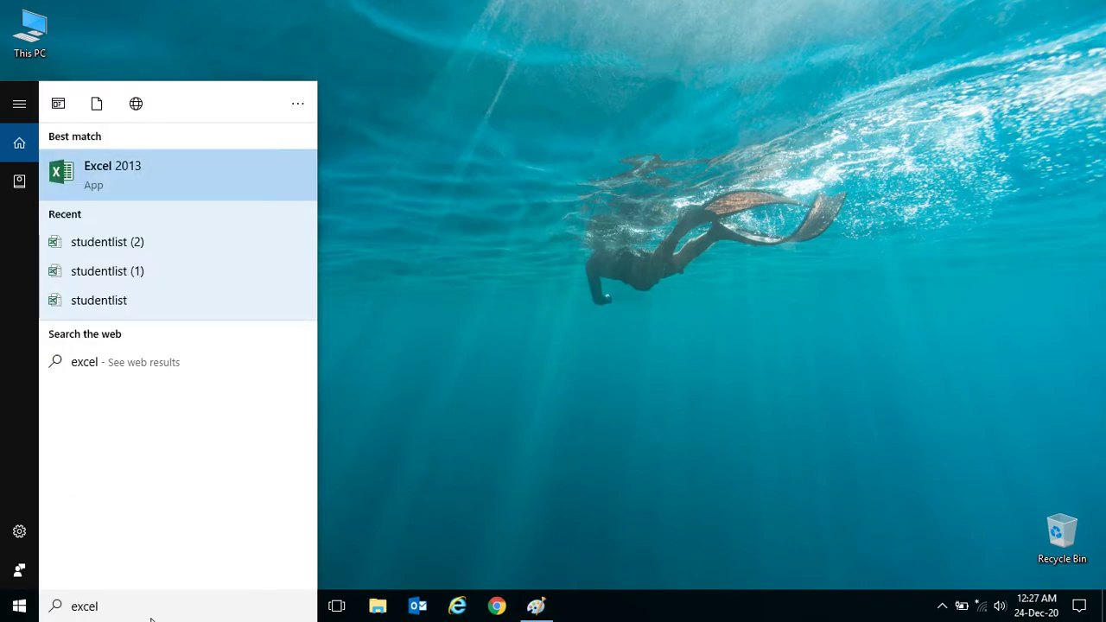
key(Return)
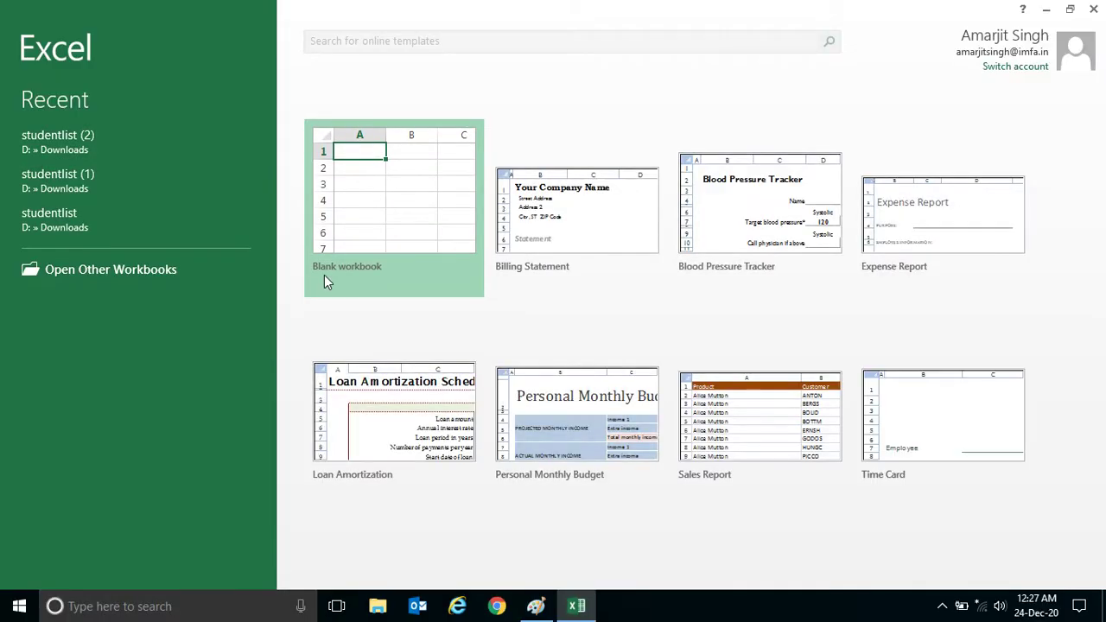
click(390, 222)
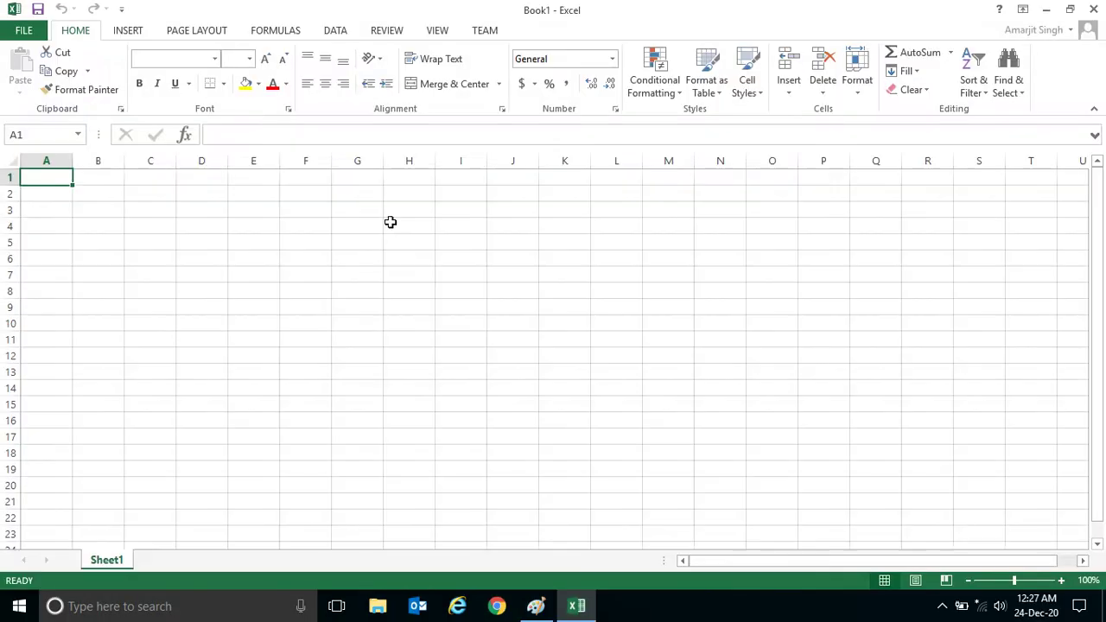
click(1094, 9)
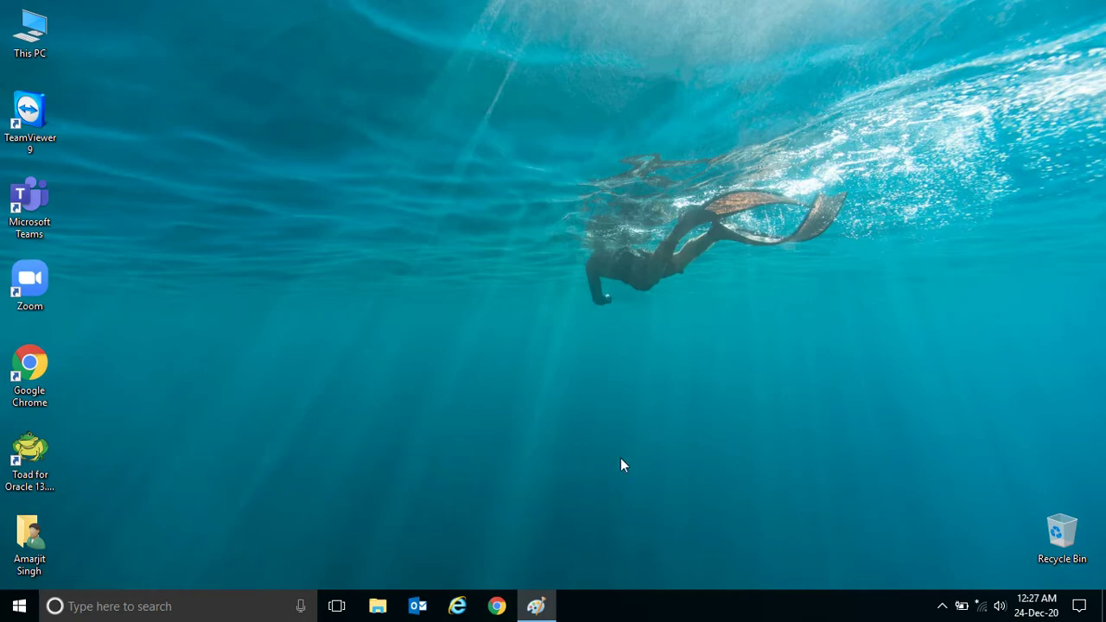
click(535, 606)
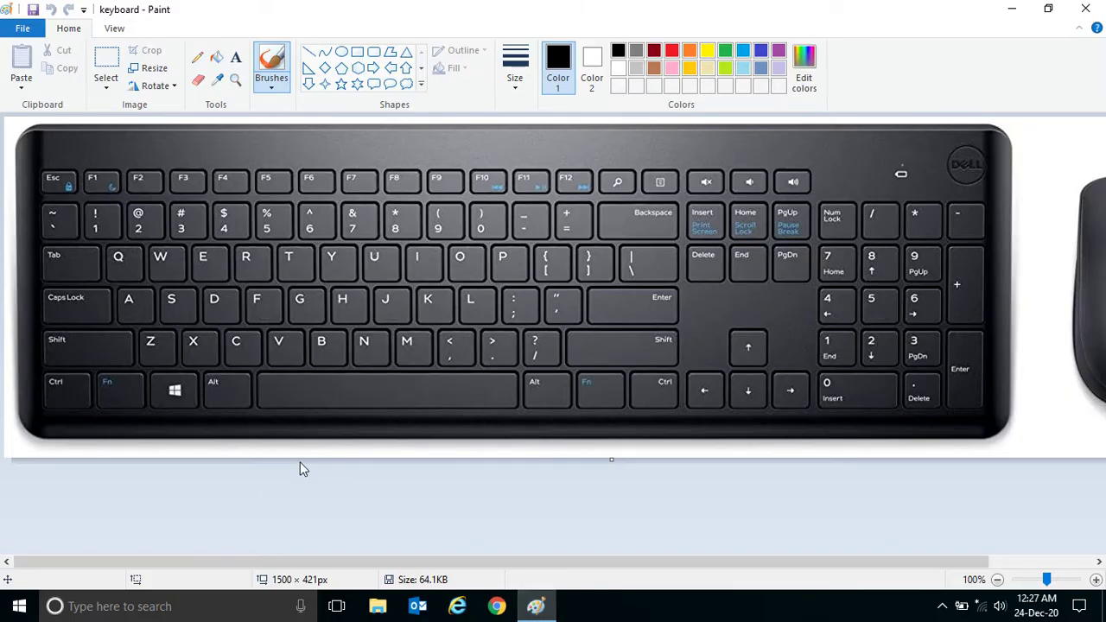
Step: Outline the Windows key and the R key on the keyboard picture with red rectangles
click(671, 50)
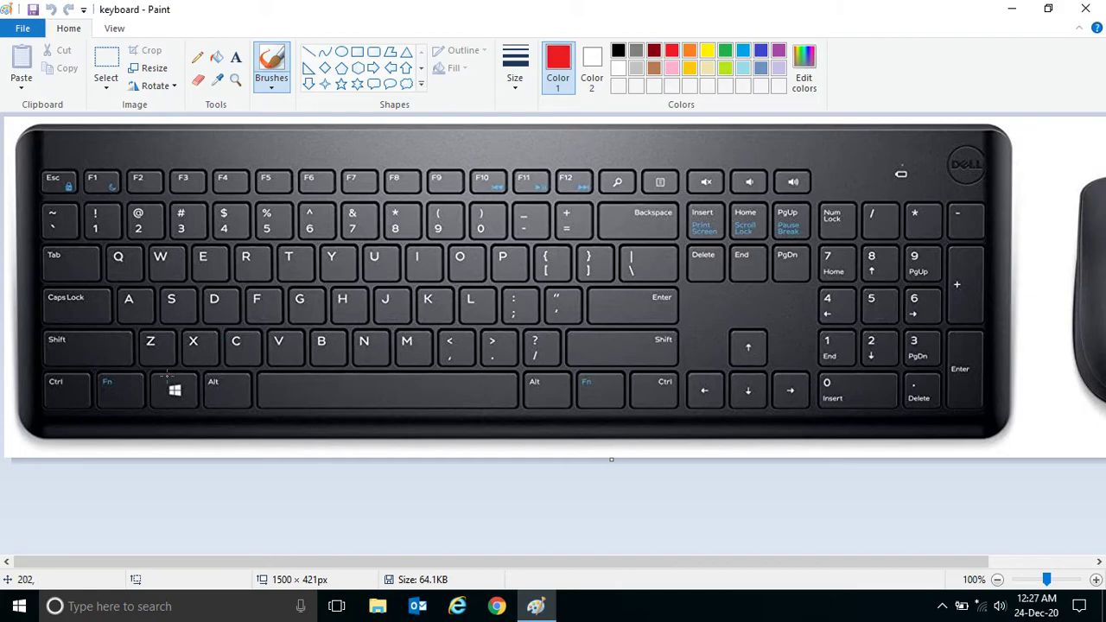
drag(156, 380, 188, 403)
key(ctrl+z)
click(358, 52)
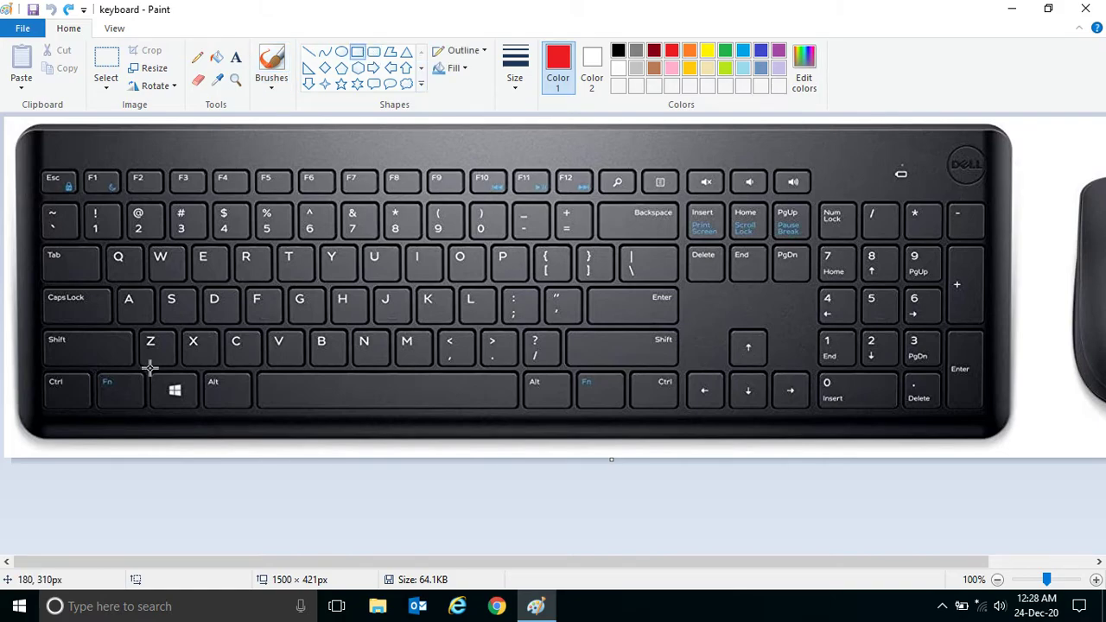
drag(150, 368, 194, 406)
drag(236, 249, 263, 271)
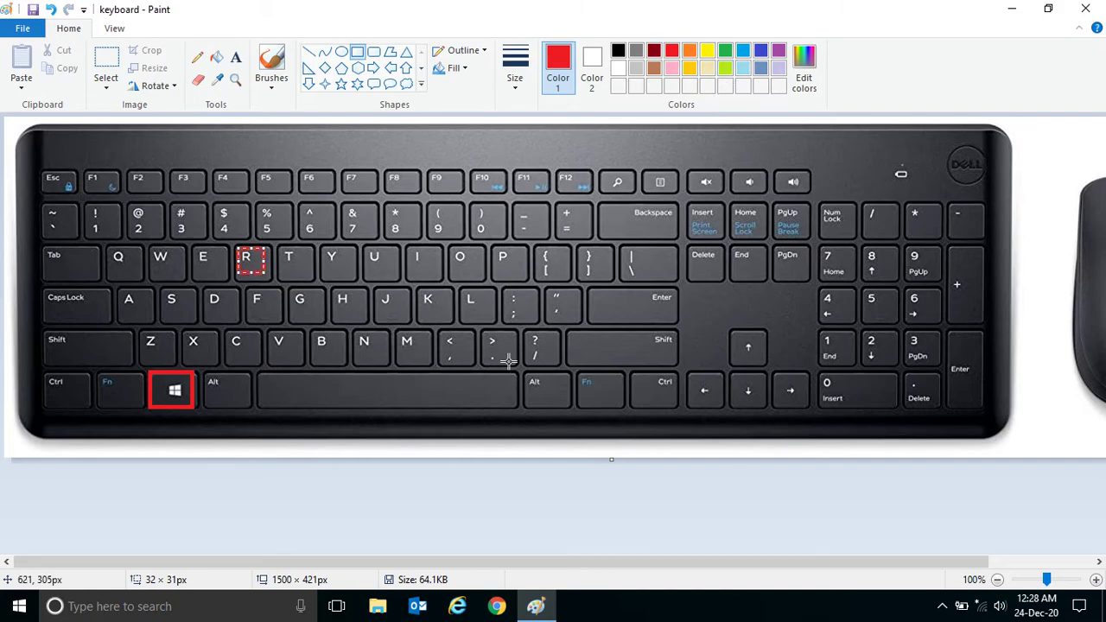
Step: Minimise Paint, run 'excel' from the Windows+R box, and open blank workbook Book1
click(533, 607)
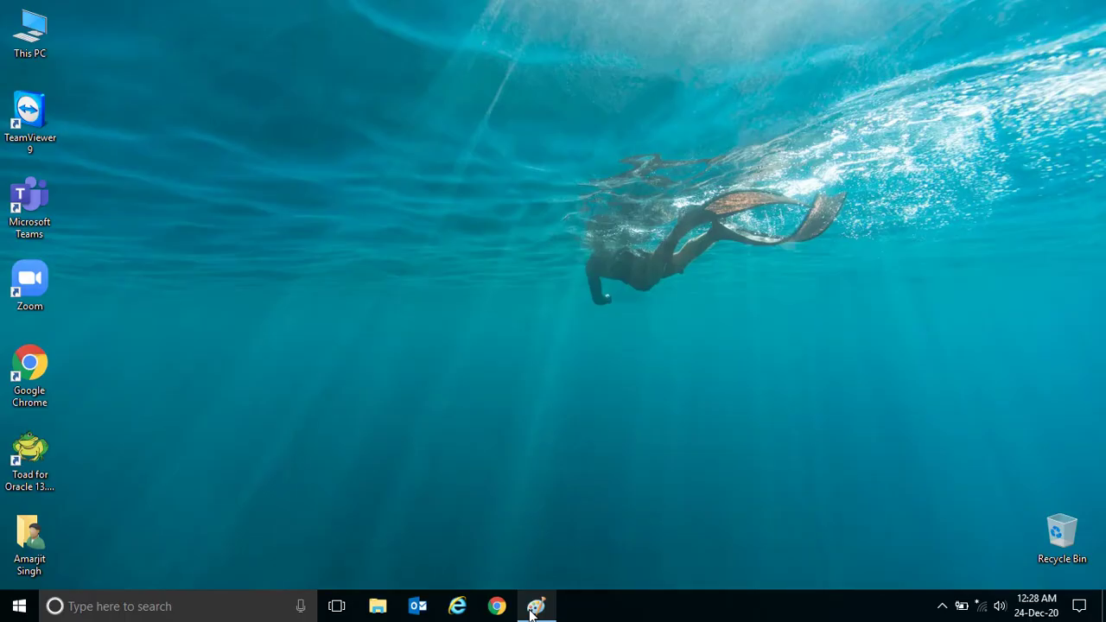
key(super+r)
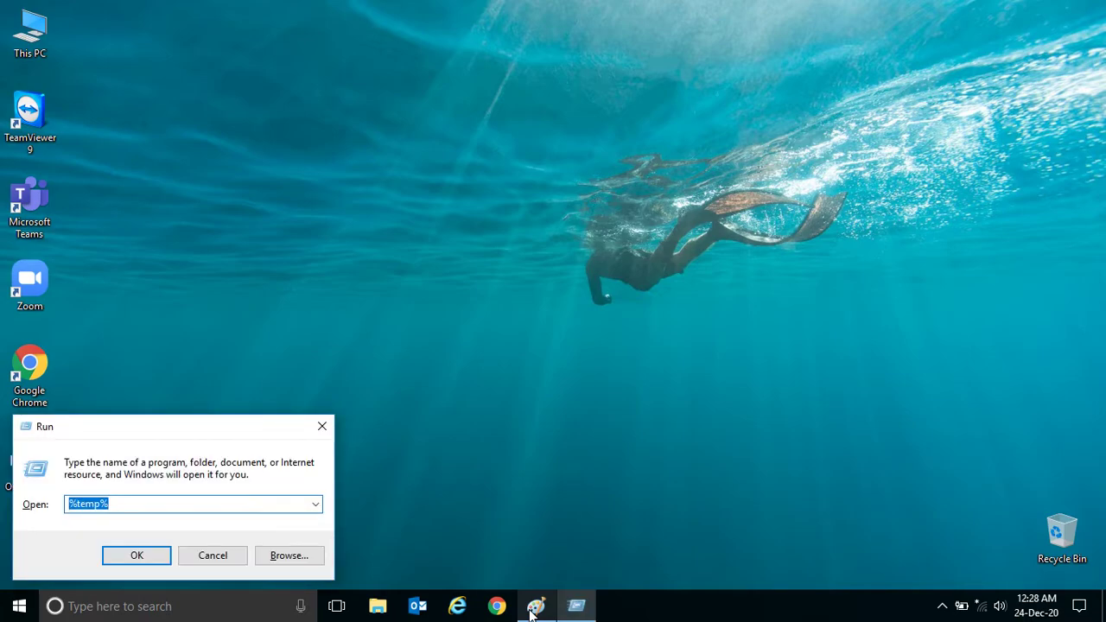
text(e)
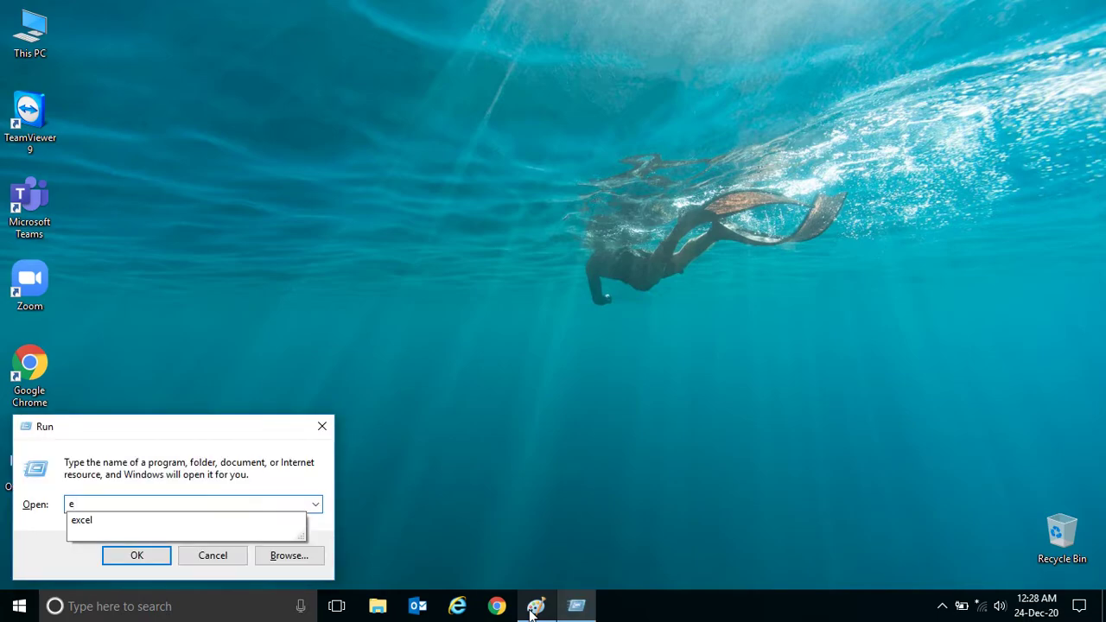
text(xcel)
key(Return)
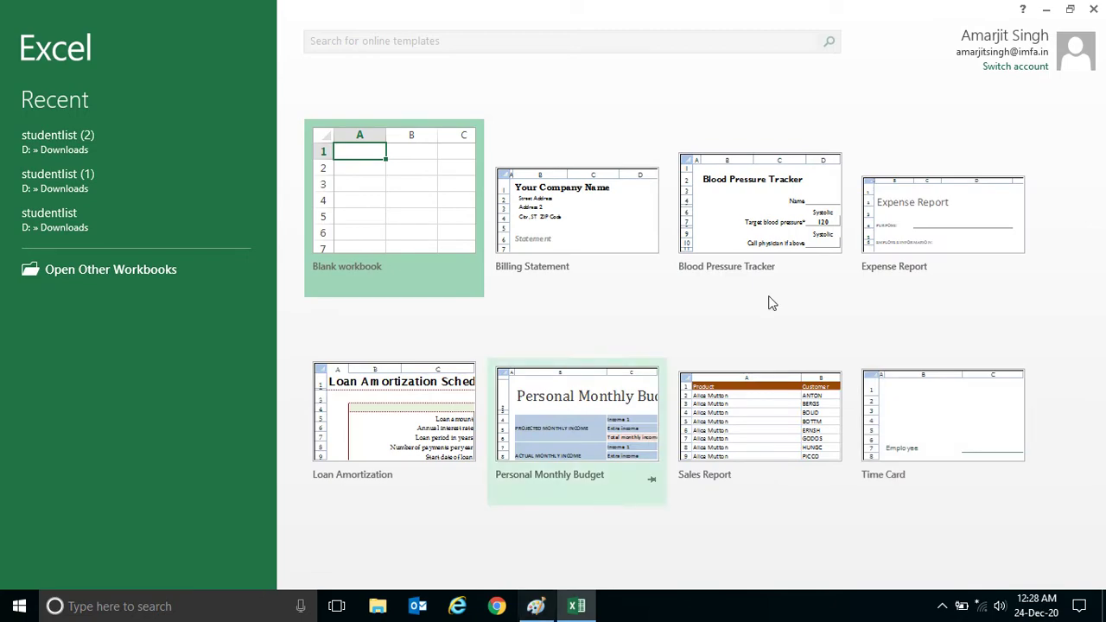
click(400, 265)
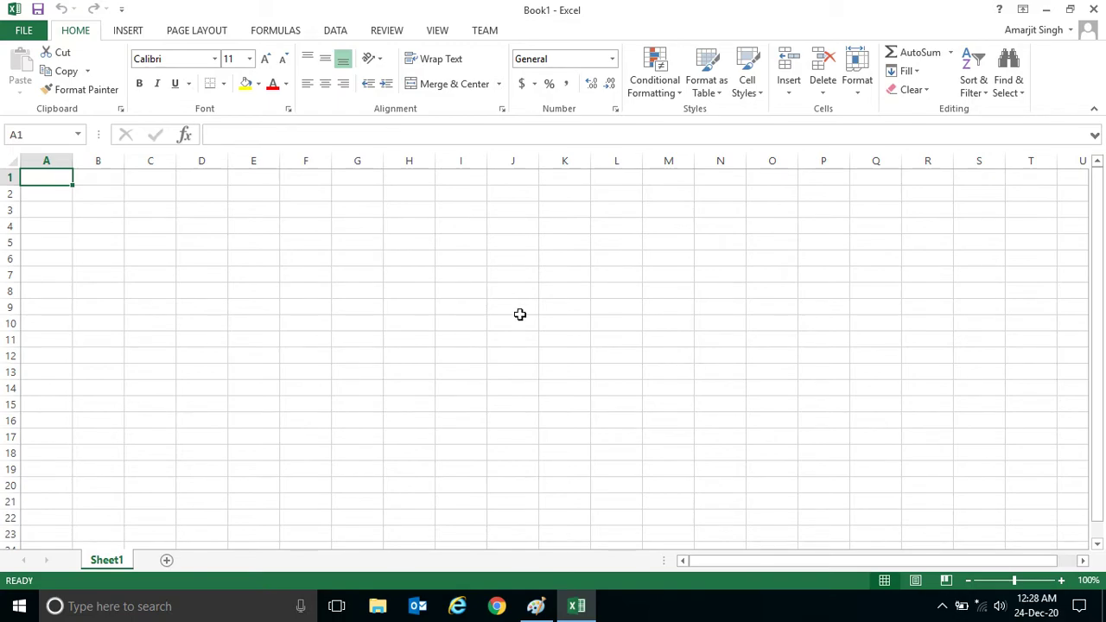
Step: Close Excel and expand the Microsoft Office 2013 group in the Start menu's app list
click(1093, 10)
click(19, 606)
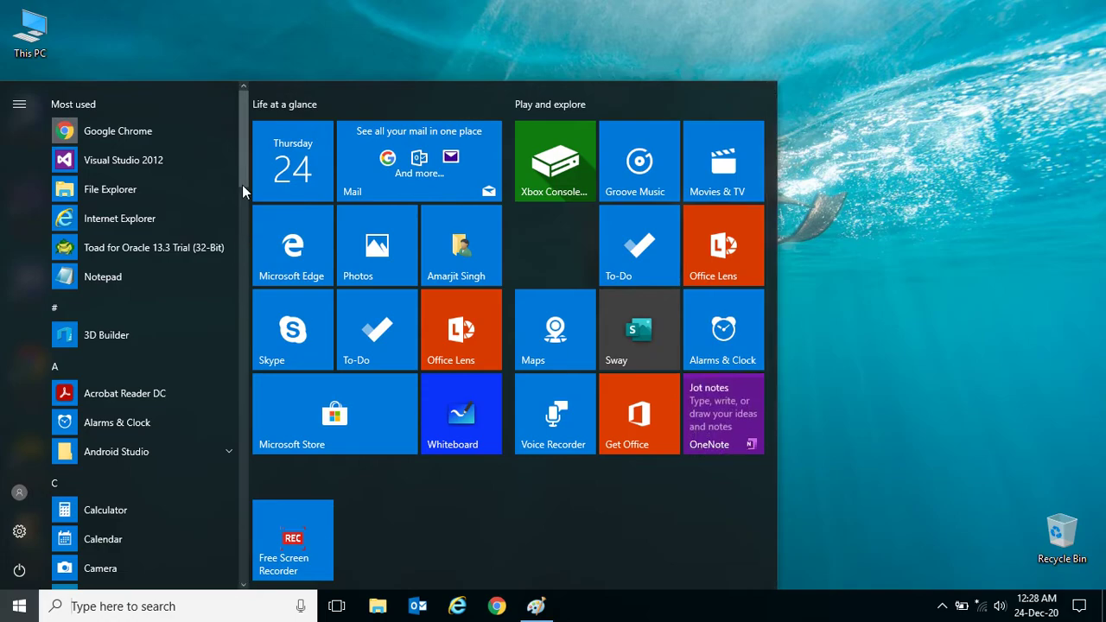
scroll(243, 207, down, 1)
scroll(248, 250, down, 4)
drag(249, 269, 250, 341)
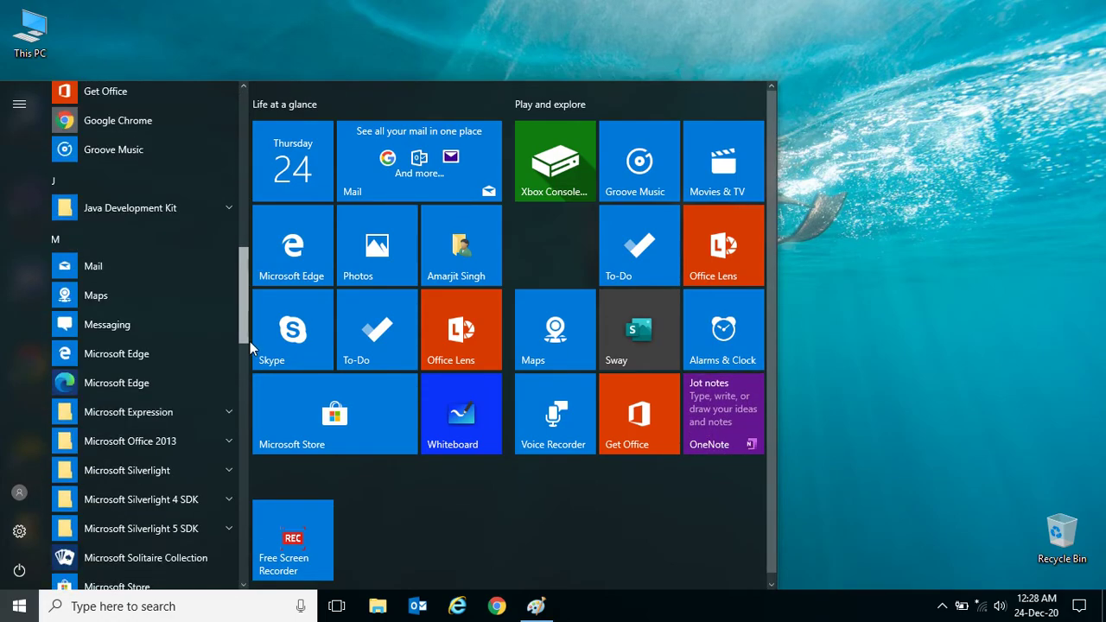
click(154, 446)
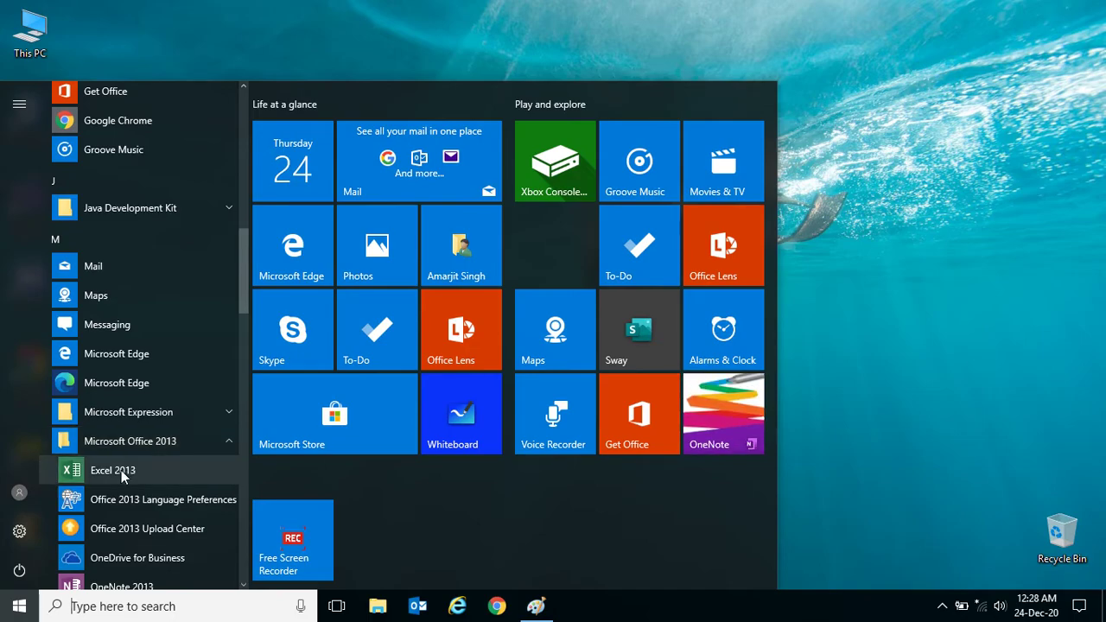
click(816, 229)
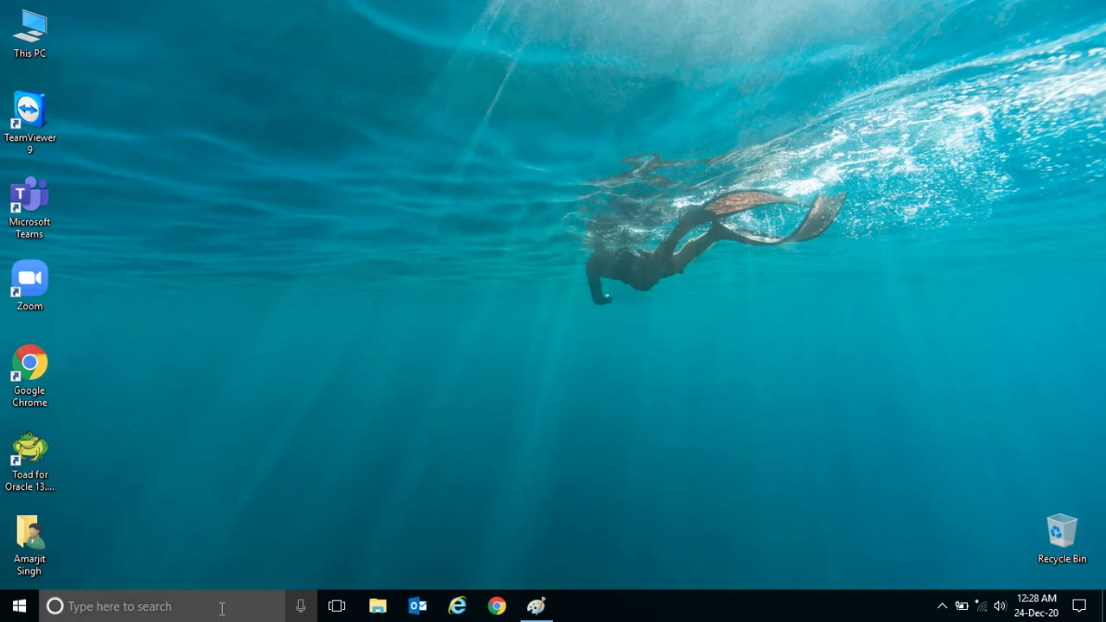
Step: Launch Excel 2013 by searching 'xcel' in the taskbar search box
click(135, 615)
text(e)
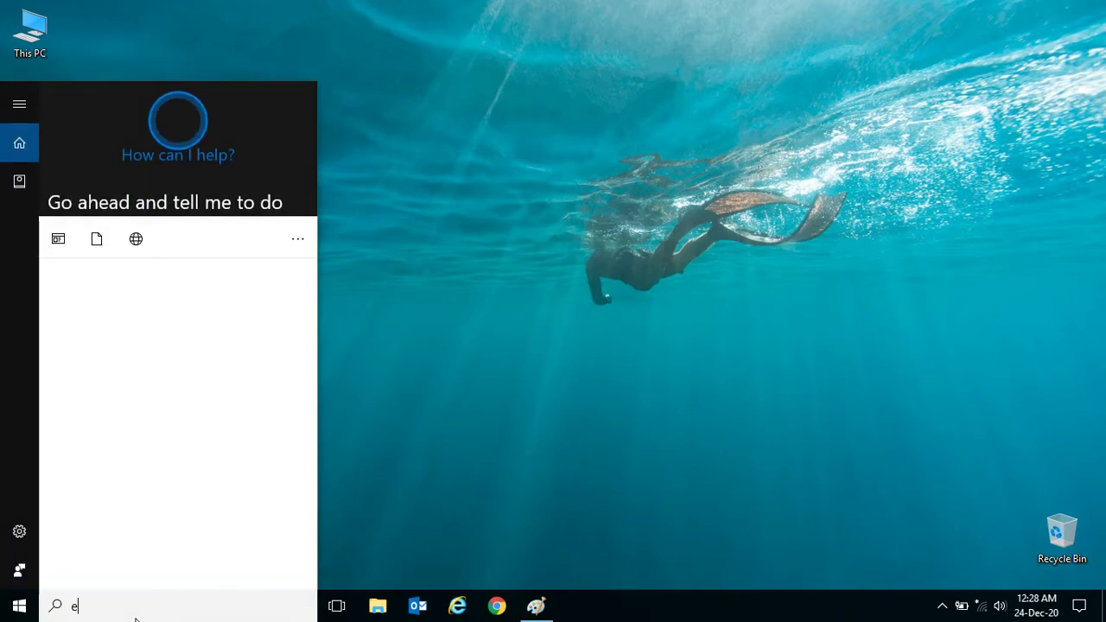
text(xcel)
key(Return)
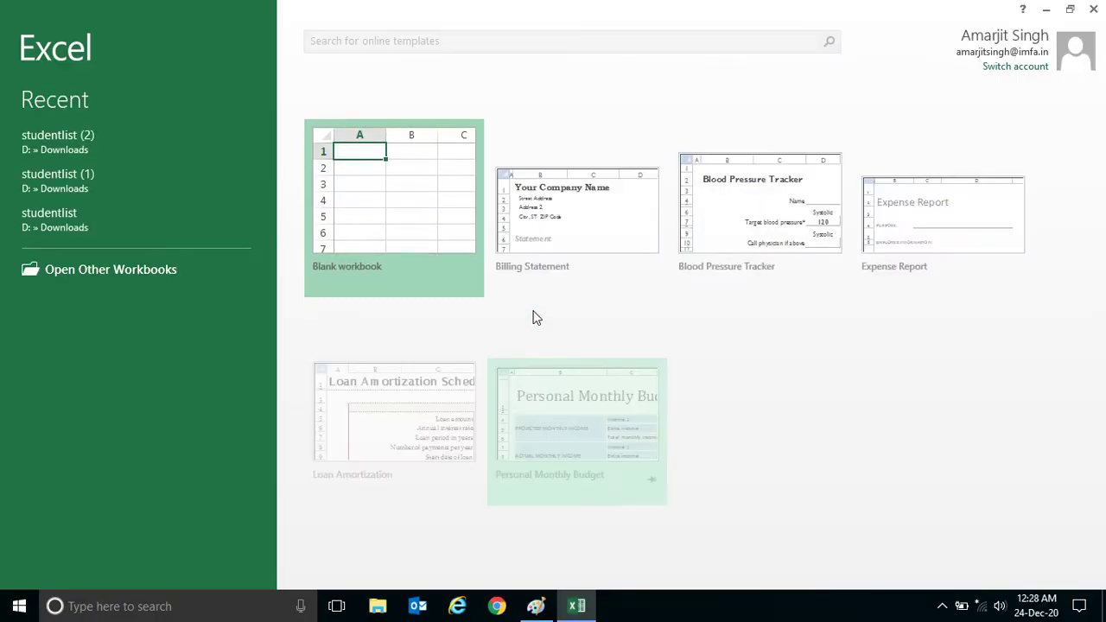
Step: Open a blank workbook, close Excel, then restore and re-minimise the Paint keyboard picture
click(451, 291)
click(1094, 8)
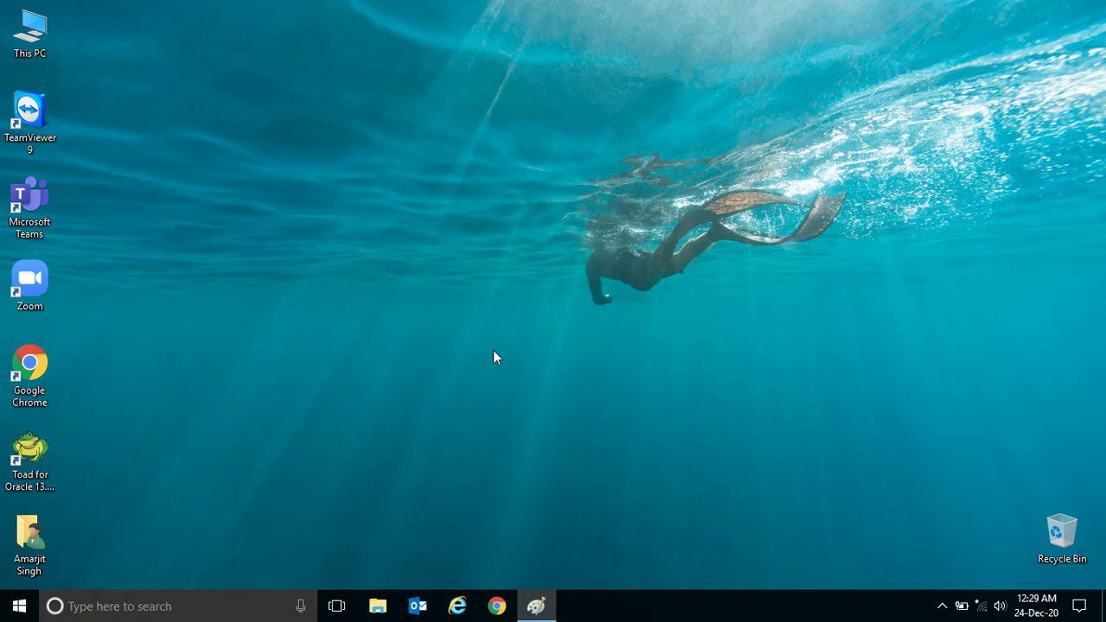
click(536, 606)
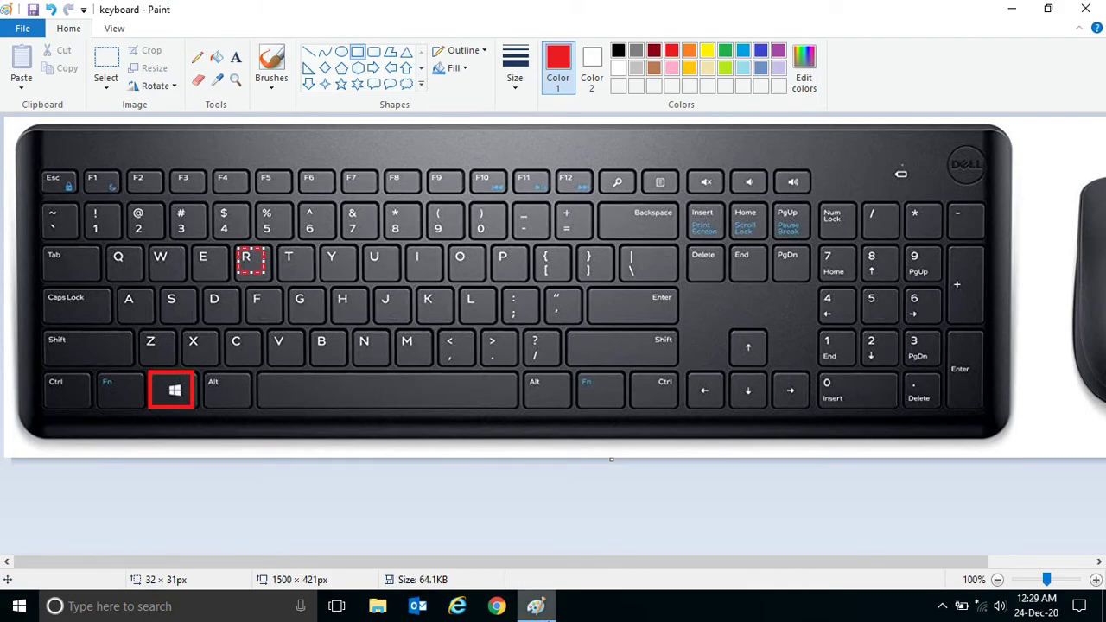
click(536, 609)
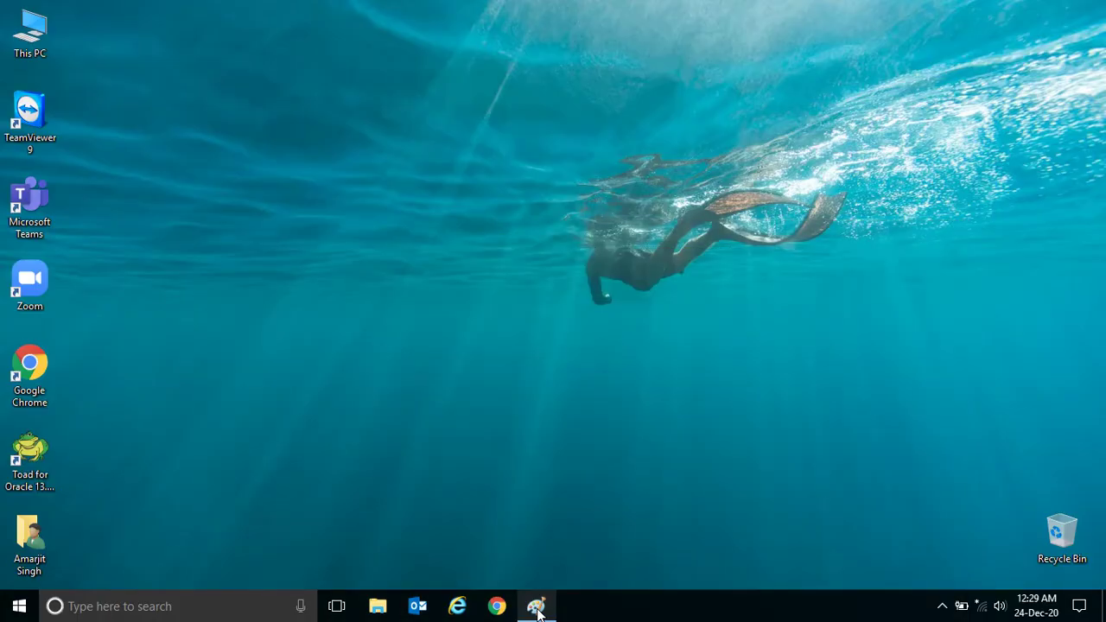
Step: Launch Excel 2013 by entering 'excel' in the Windows+R Run box
key(super+r)
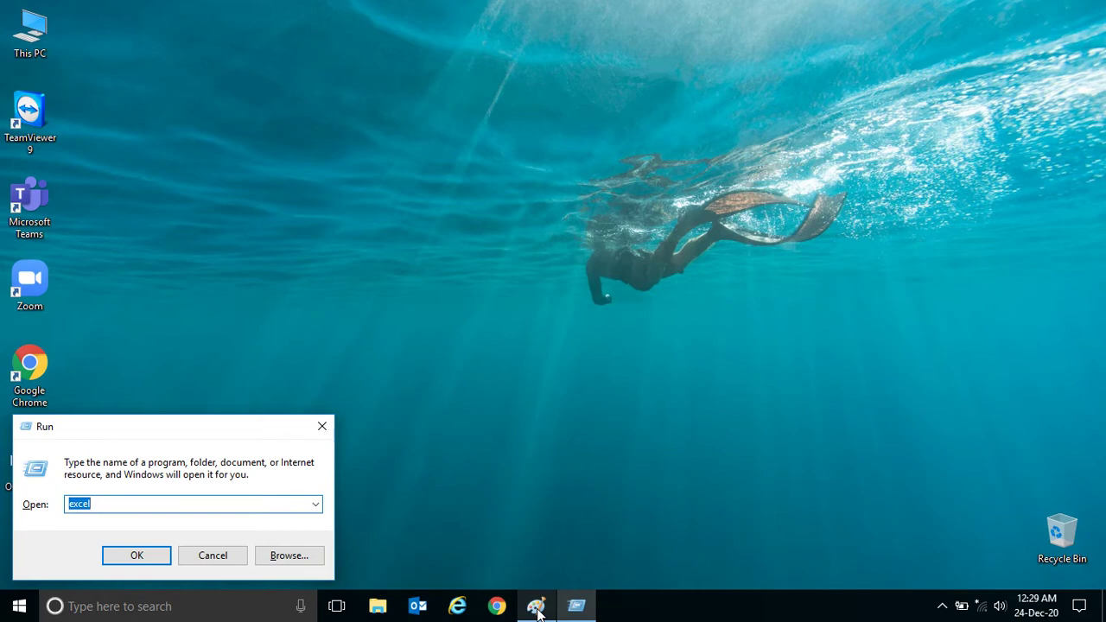
text(excel)
key(Return)
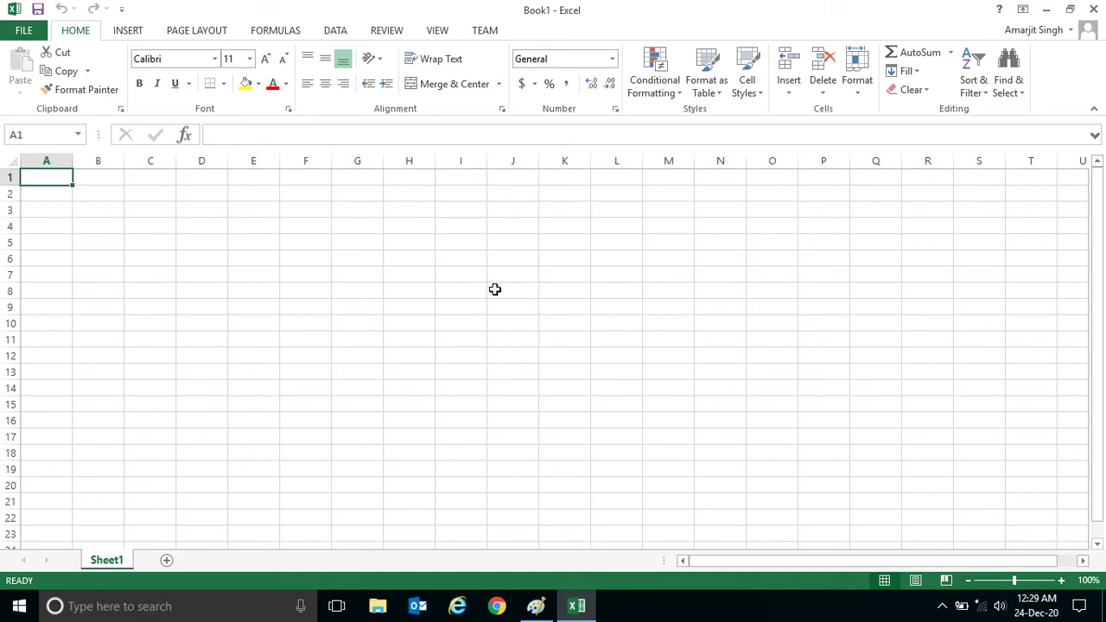
click(675, 276)
click(448, 290)
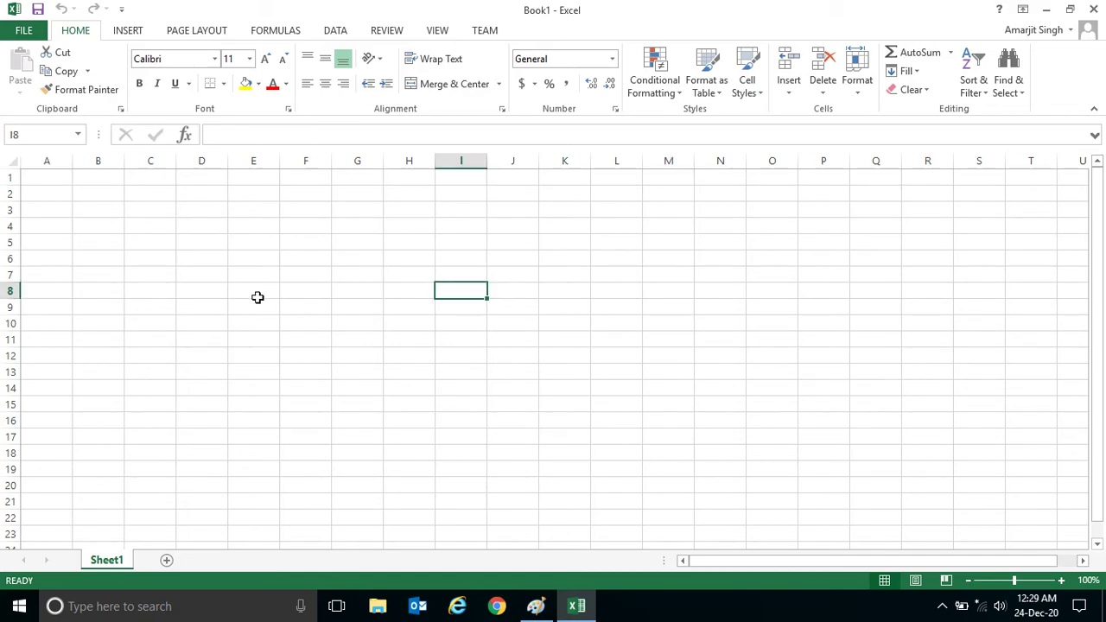
click(257, 297)
click(648, 251)
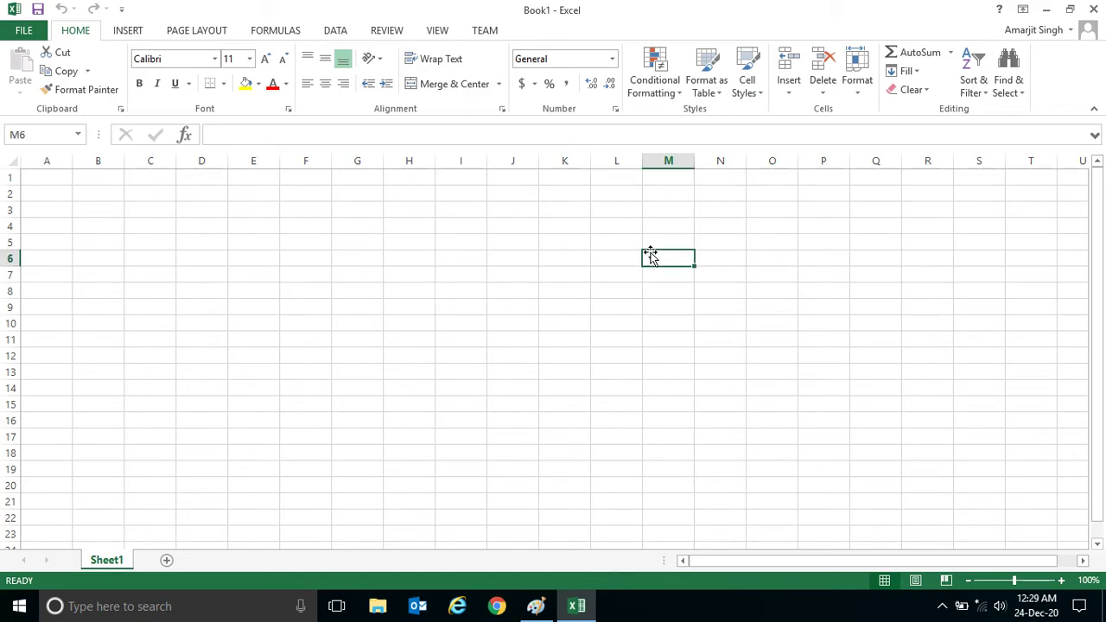
click(432, 291)
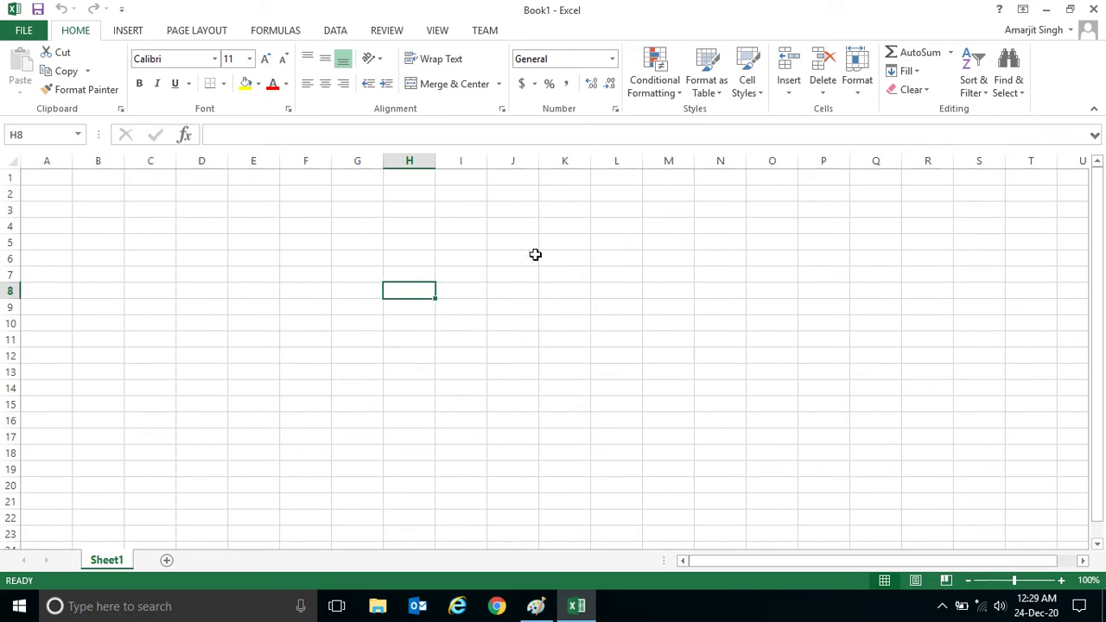
click(457, 317)
click(541, 210)
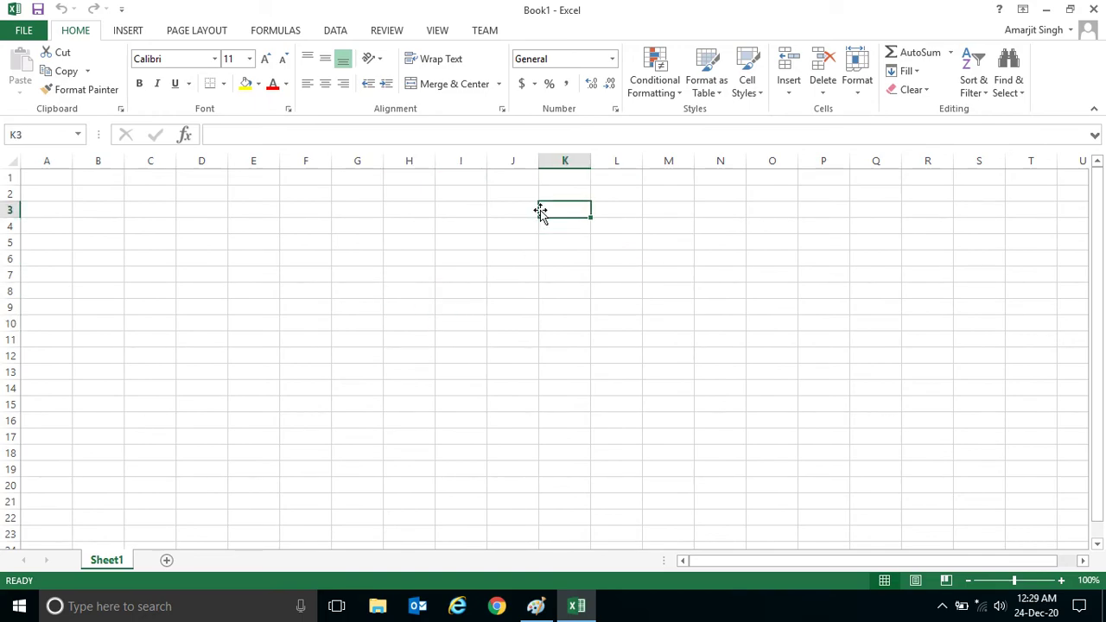
click(298, 271)
click(444, 268)
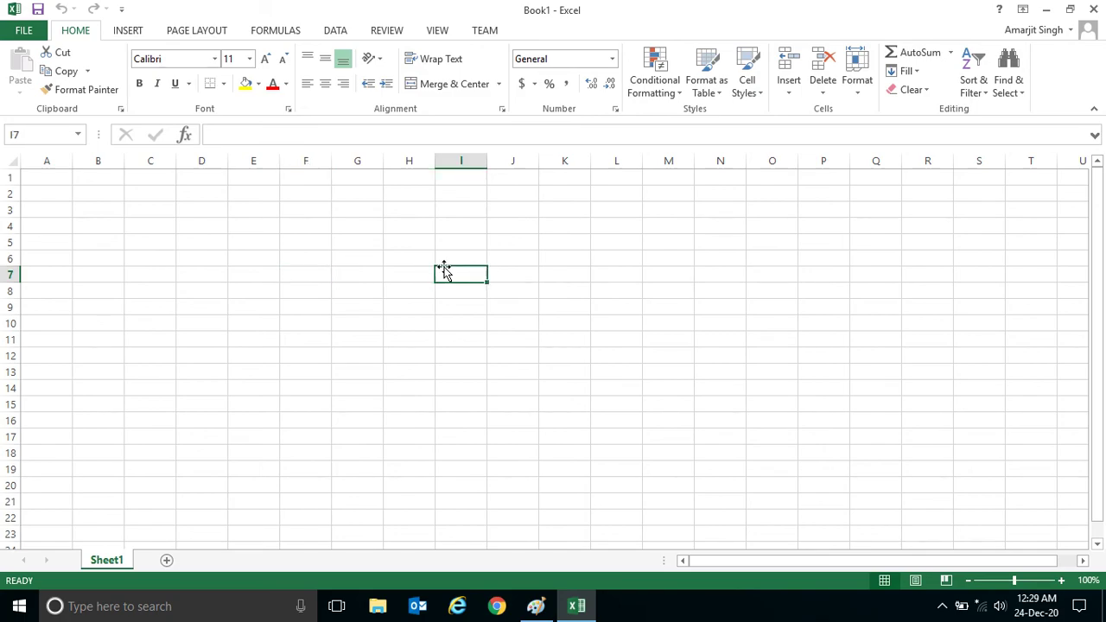
click(286, 282)
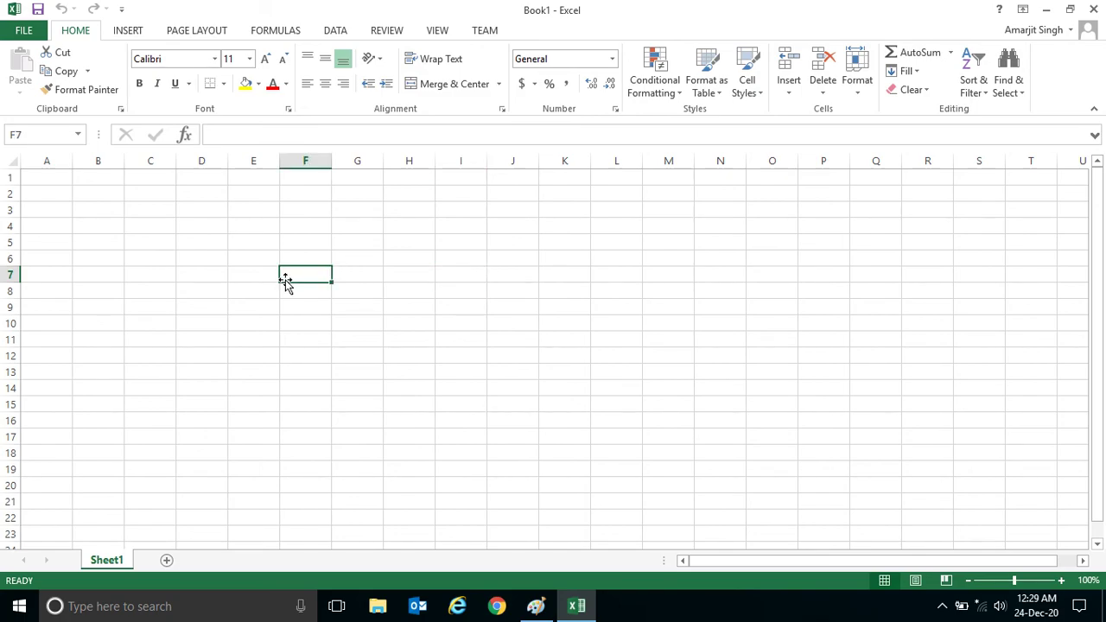